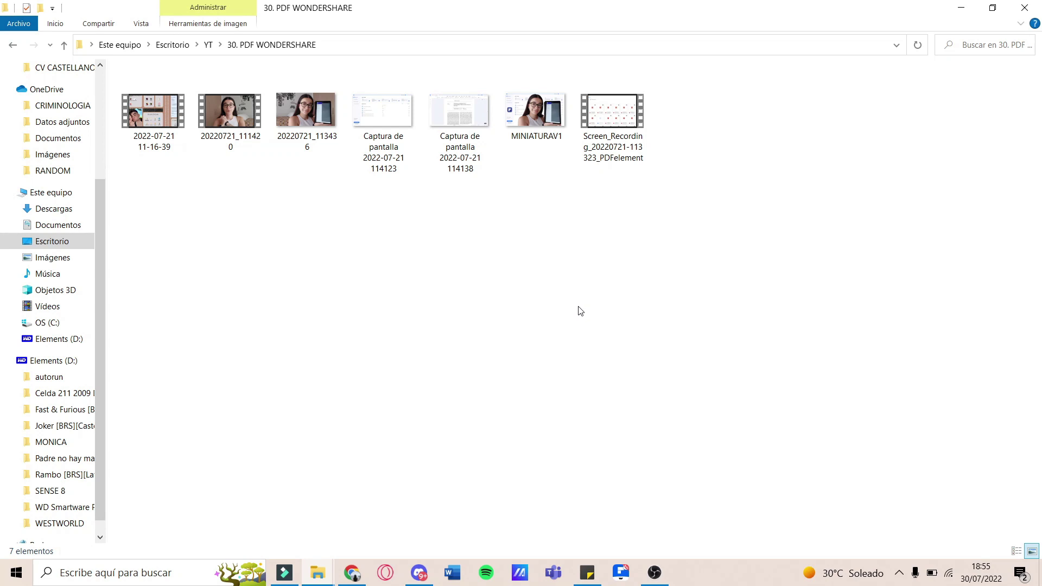
Review the two dated video recordings and the PDFelement screen recording in the 30. PDF WONDERSHARE folder.
{"action": "left_click", "coordinate": [224, 139]}
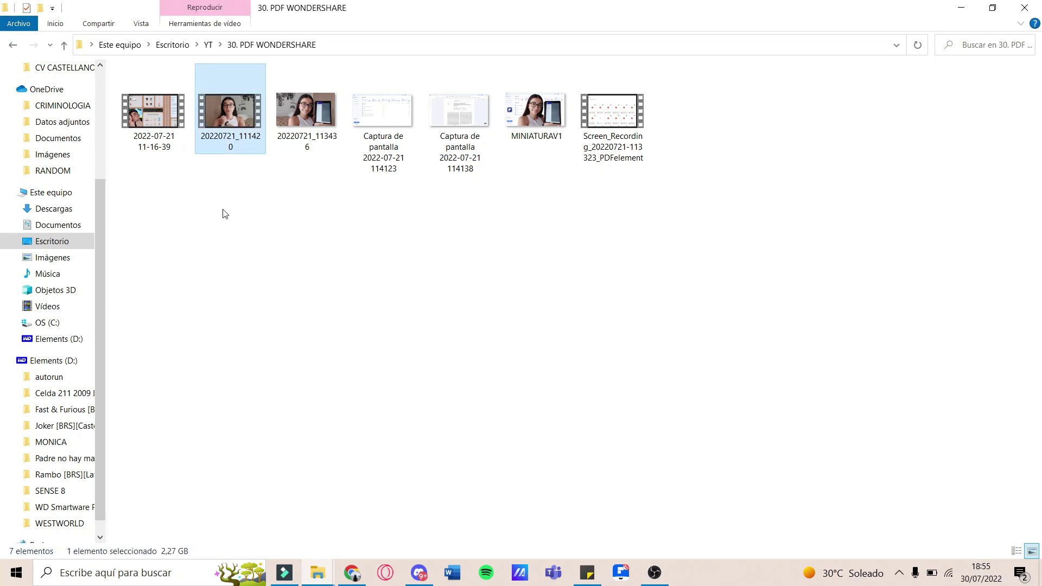
{"action": "left_click", "coordinate": [169, 104]}
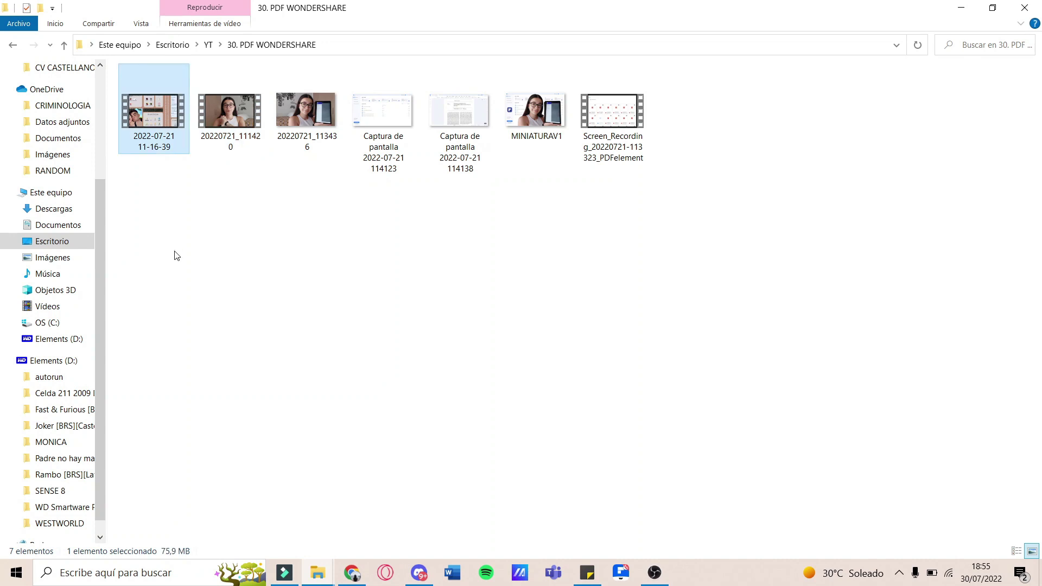
{"action": "left_click", "coordinate": [620, 138]}
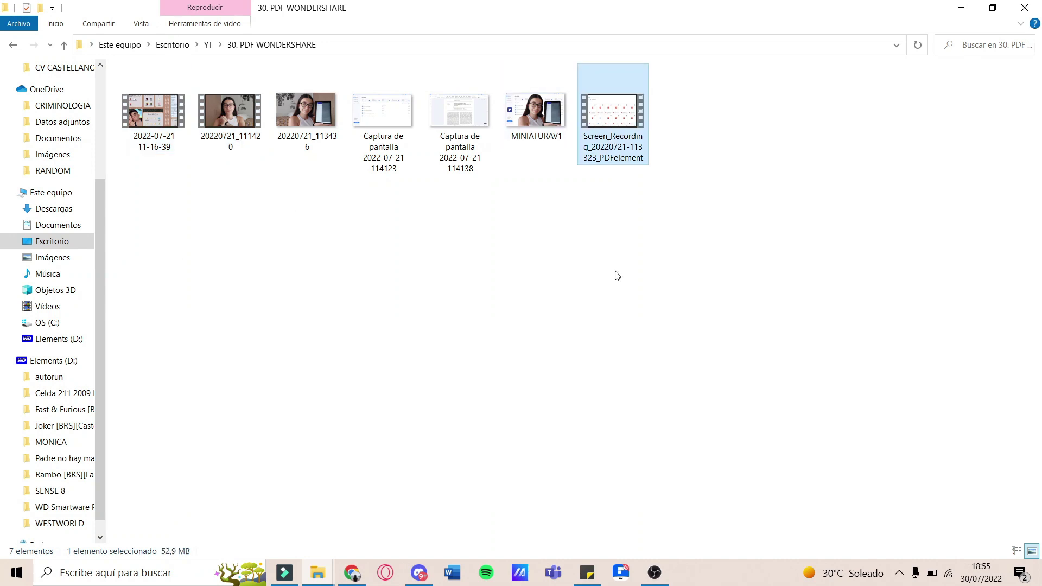
Switch to Filmora, open the existing project 30 from the project library, and dismiss the update offer.
{"action": "left_click", "coordinate": [284, 572]}
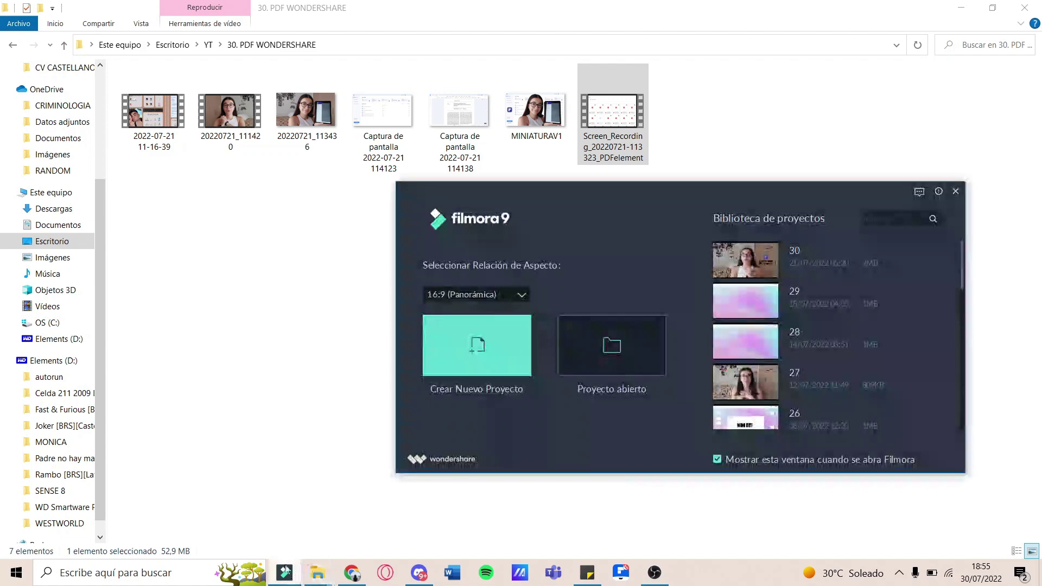
{"action": "left_click", "coordinate": [732, 253]}
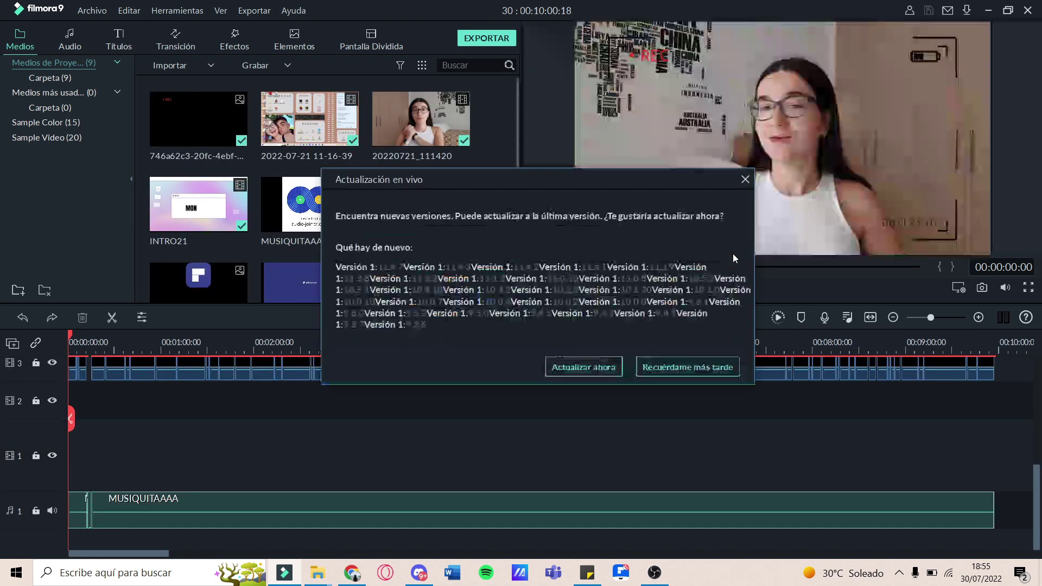
{"action": "left_click", "coordinate": [739, 240]}
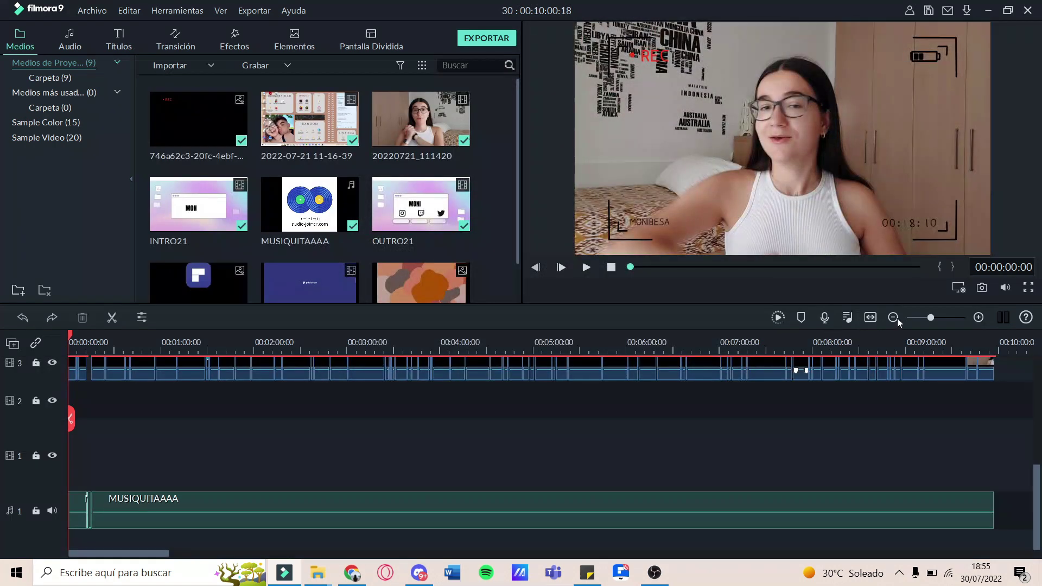
Examine how the camera, screen recording and music clips are layered across the tracks of project 30.
{"action": "left_click", "coordinate": [895, 319]}
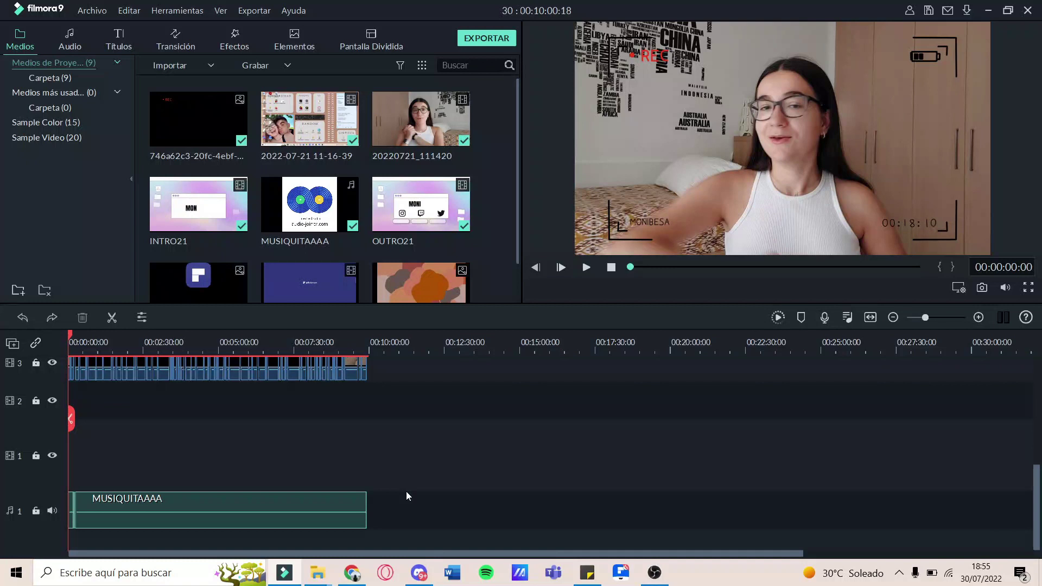
{"action": "scroll", "coordinate": [406, 490], "scroll_direction": "up", "scroll_amount": 3}
{"action": "left_click", "coordinate": [978, 317]}
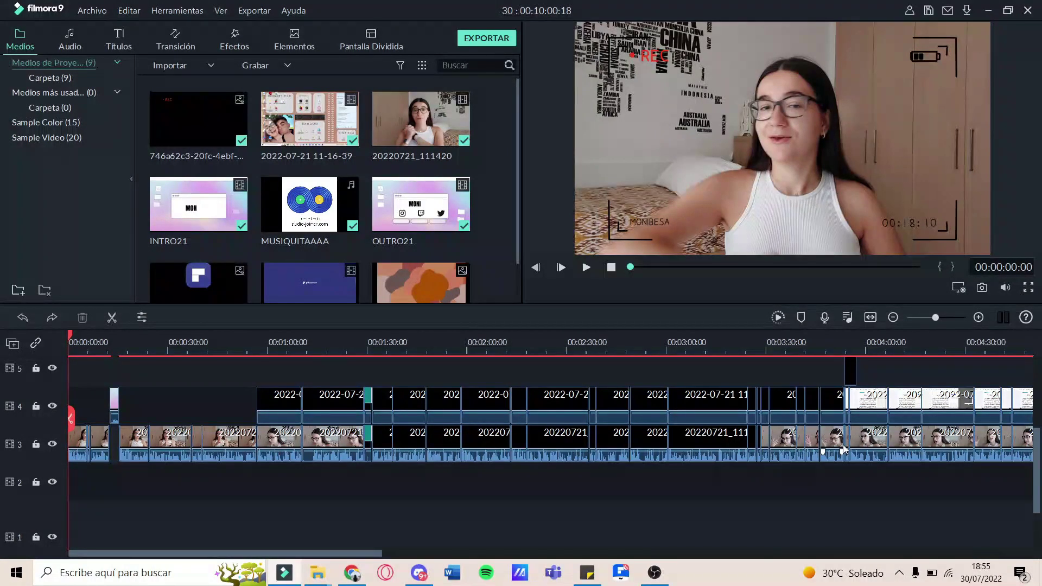
{"action": "left_click_drag", "start_coordinate": [374, 553], "coordinate": [397, 553]}
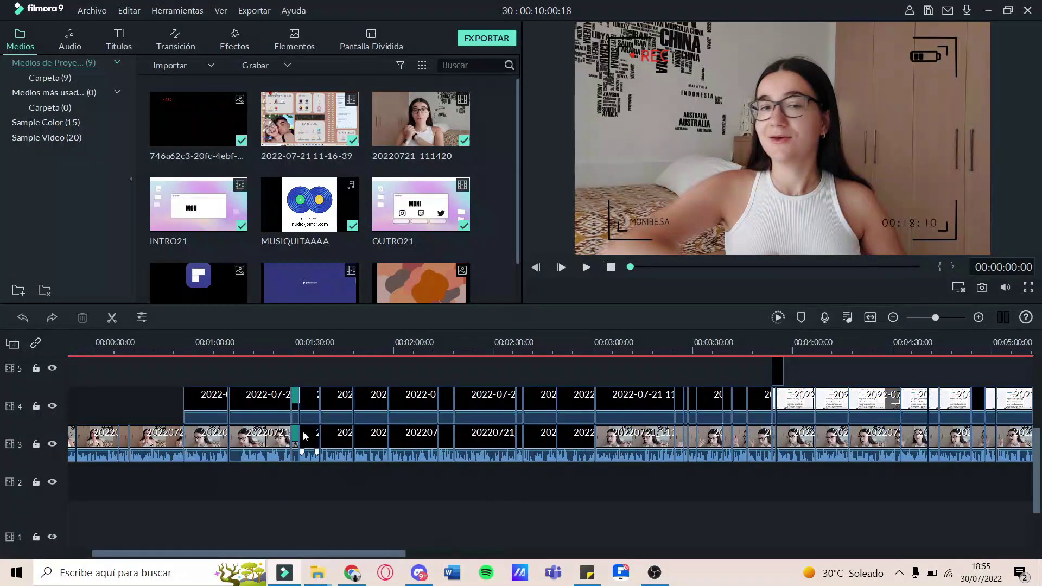
{"action": "left_click", "coordinate": [369, 400]}
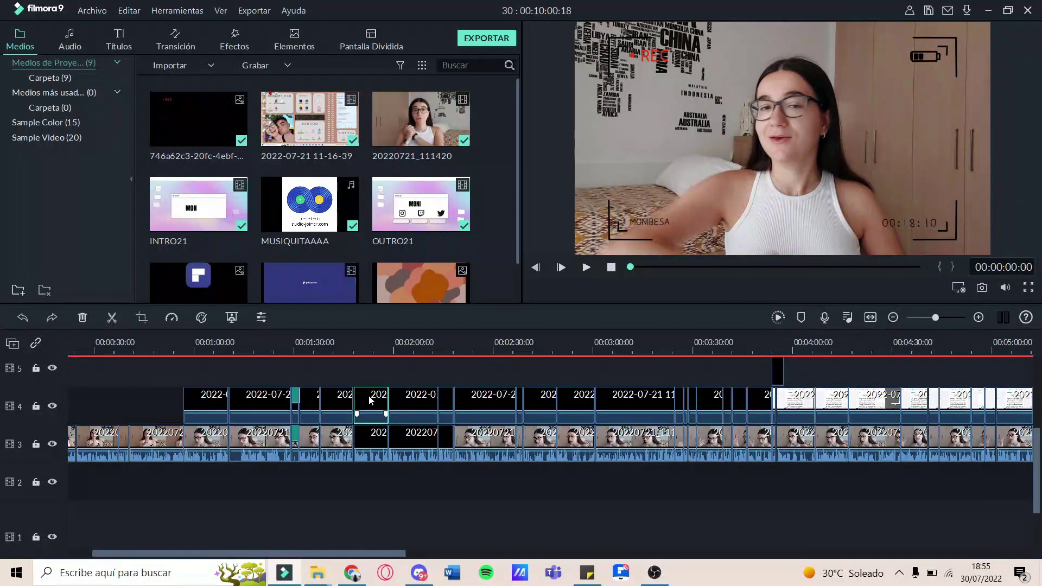
{"action": "scroll", "coordinate": [291, 412], "scroll_direction": "up", "scroll_amount": 1}
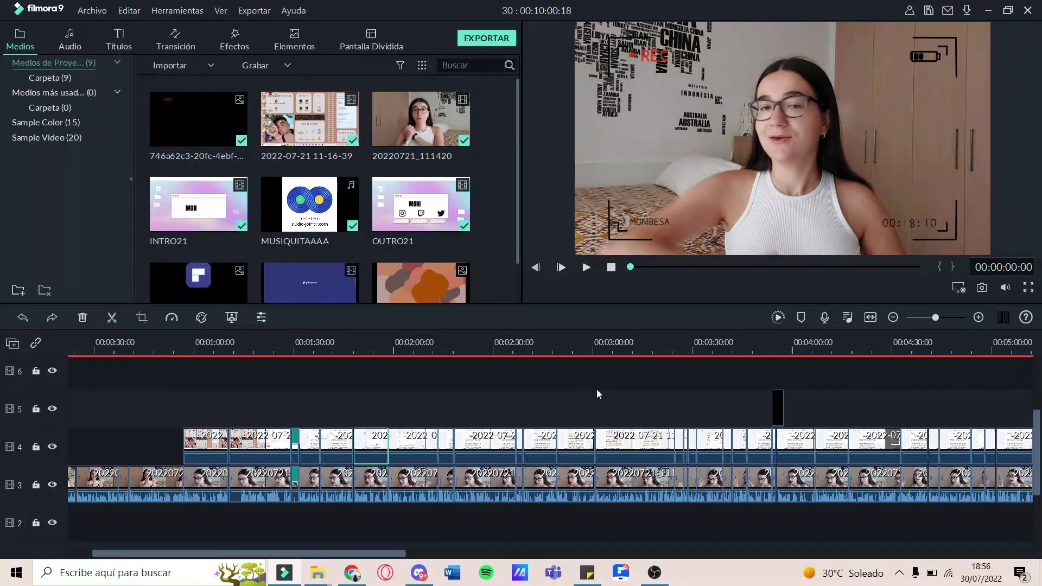
Create a new 16:9 (Panorámica) project without saving the changes to project 30.
{"action": "left_click", "coordinate": [92, 10]}
{"action": "mouse_move", "coordinate": [141, 29]}
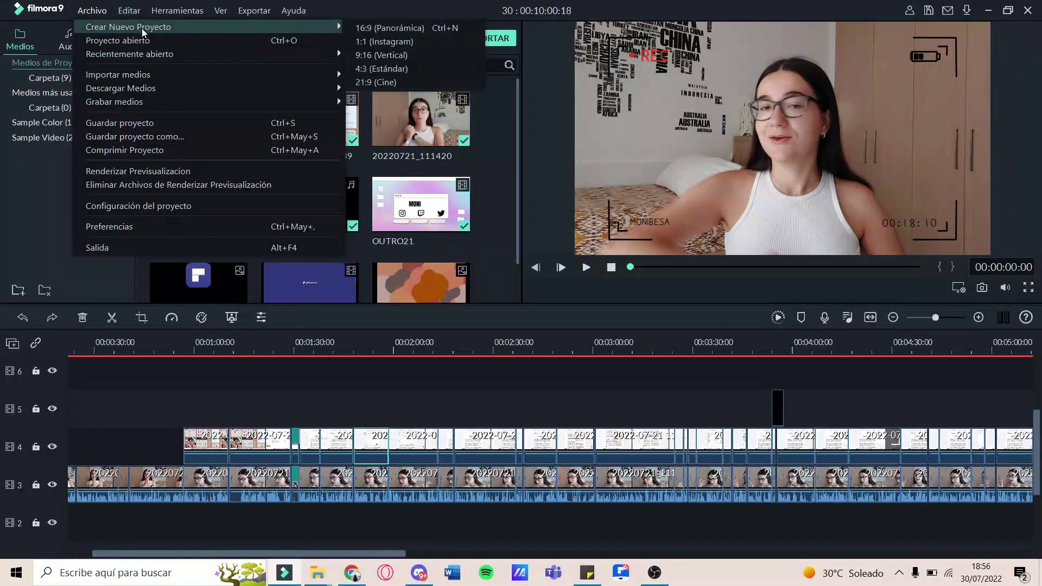
{"action": "left_click", "coordinate": [362, 26]}
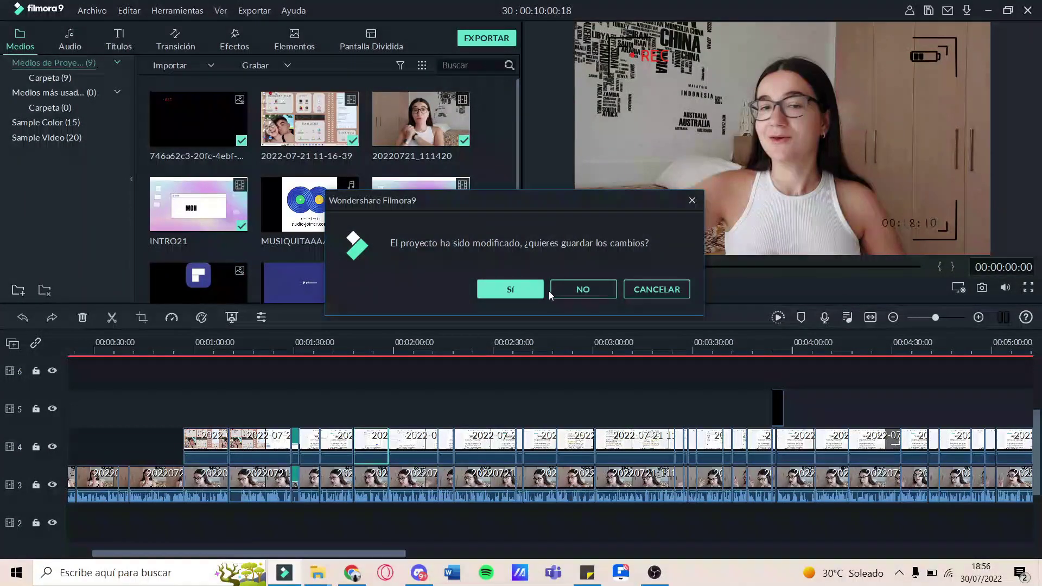
{"action": "left_click", "coordinate": [568, 287]}
{"action": "left_click", "coordinate": [165, 66]}
{"action": "left_click", "coordinate": [168, 84]}
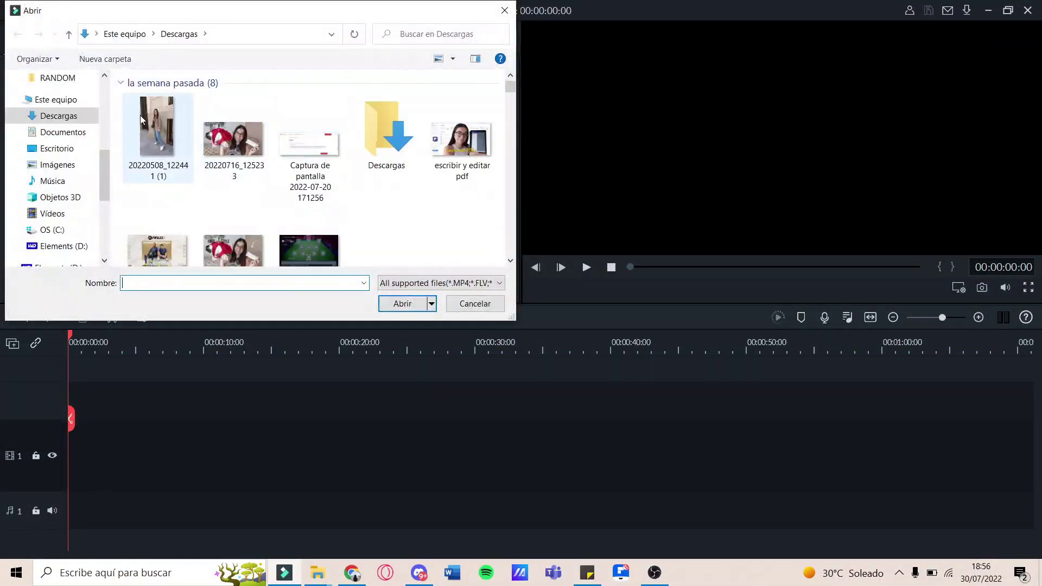
{"action": "scroll", "coordinate": [68, 135], "scroll_direction": "up", "scroll_amount": 4}
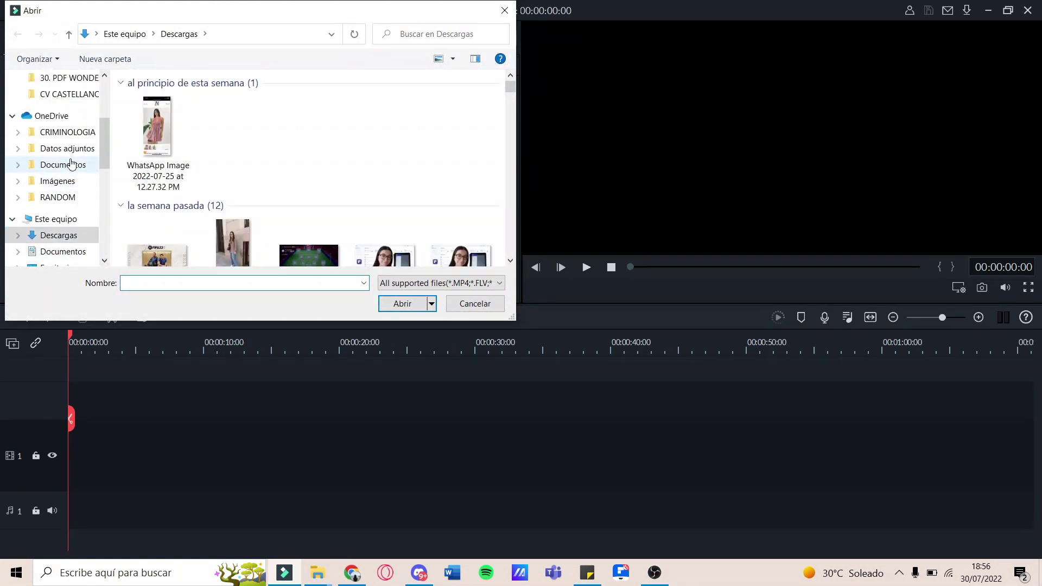
{"action": "left_click", "coordinate": [70, 143]}
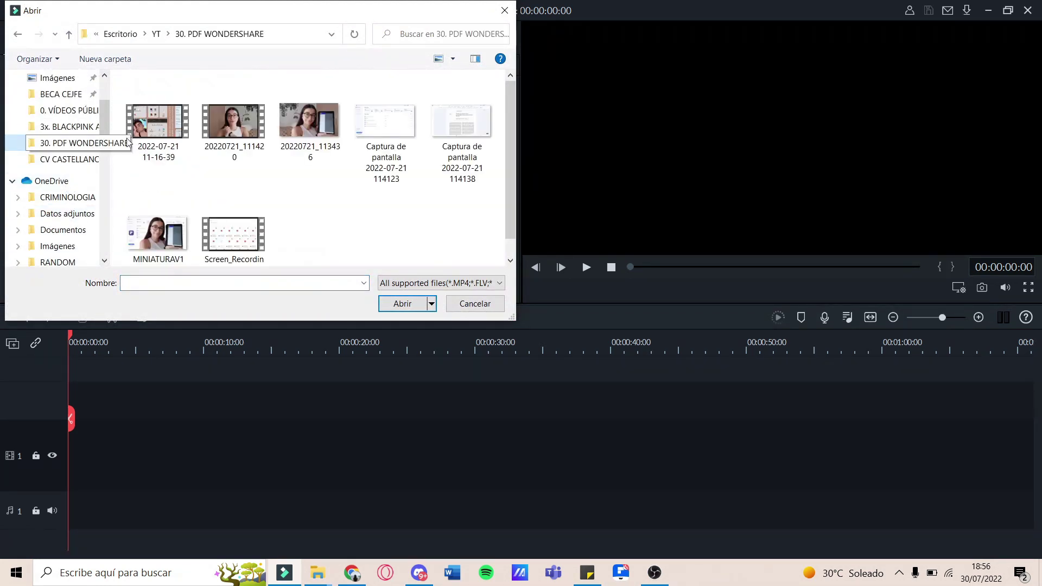
{"action": "left_click", "coordinate": [160, 133]}
{"action": "left_click", "coordinate": [211, 127], "text": "ctrl"}
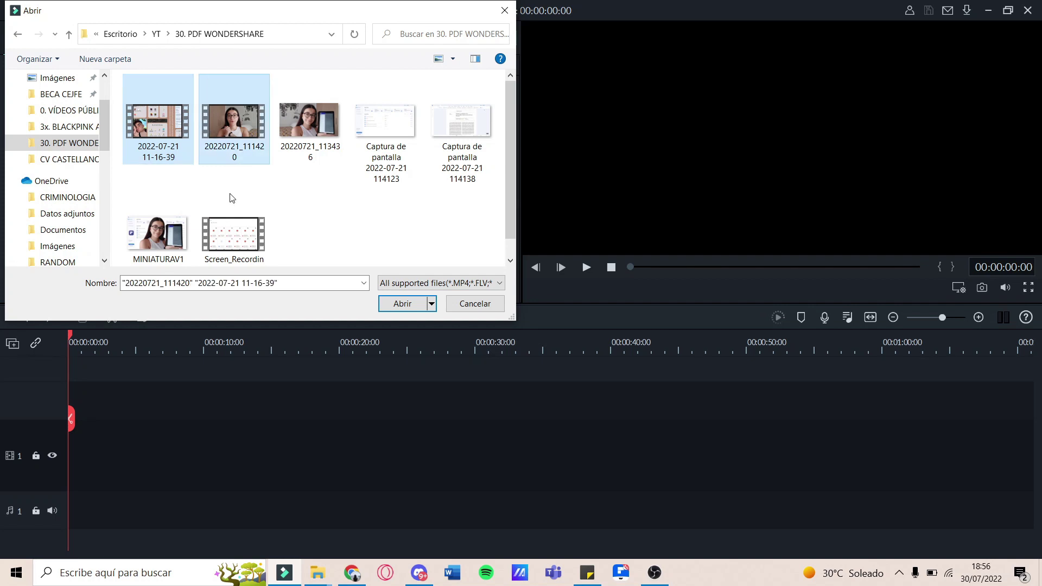
{"action": "left_click", "coordinate": [234, 233], "text": "ctrl"}
{"action": "left_click", "coordinate": [388, 303]}
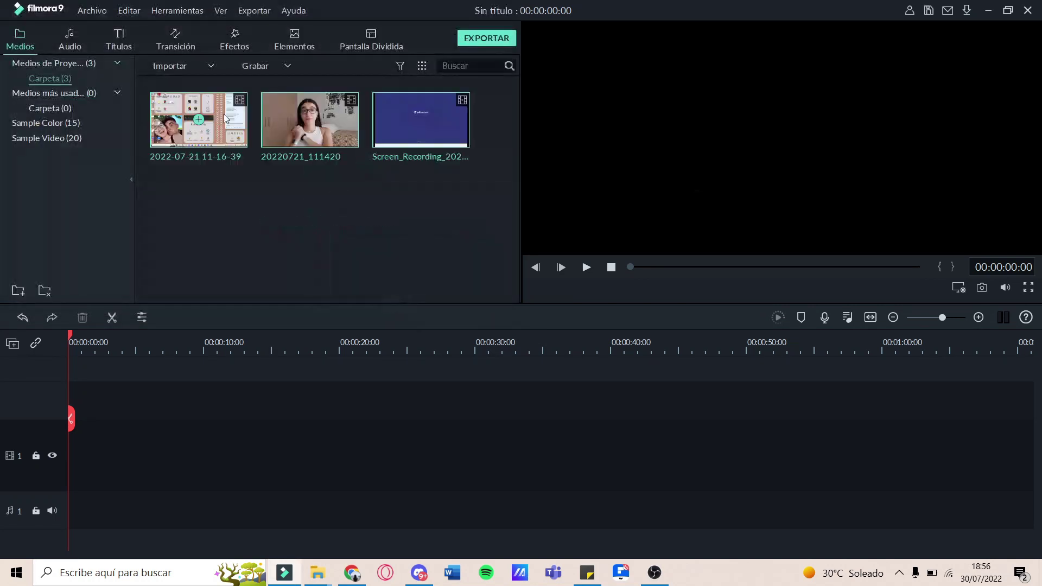
{"action": "left_click", "coordinate": [193, 73]}
{"action": "left_click", "coordinate": [187, 83]}
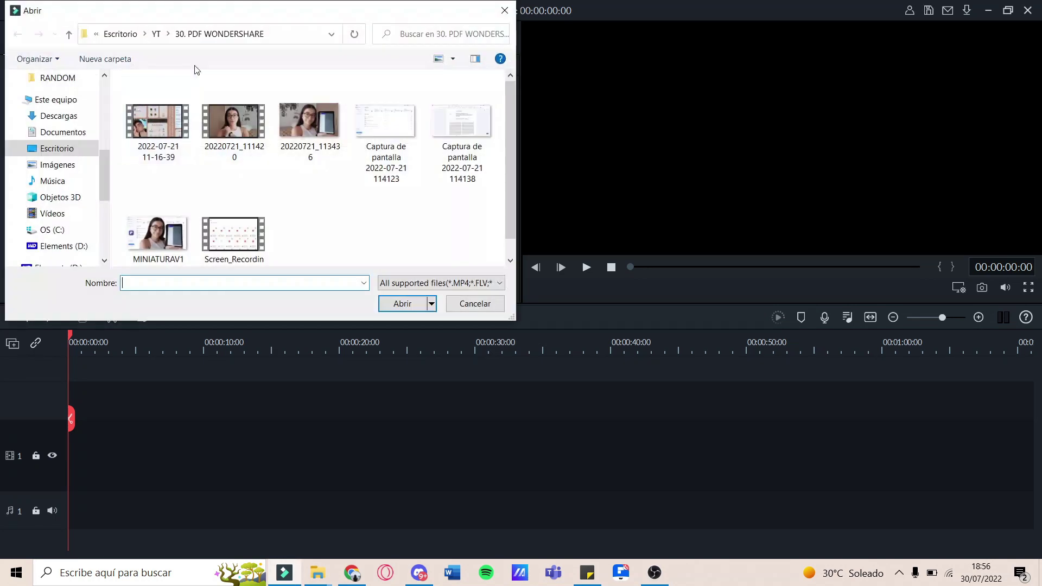
{"action": "left_click", "coordinate": [166, 36]}
{"action": "left_click", "coordinate": [156, 33]}
{"action": "left_click", "coordinate": [492, 203]}
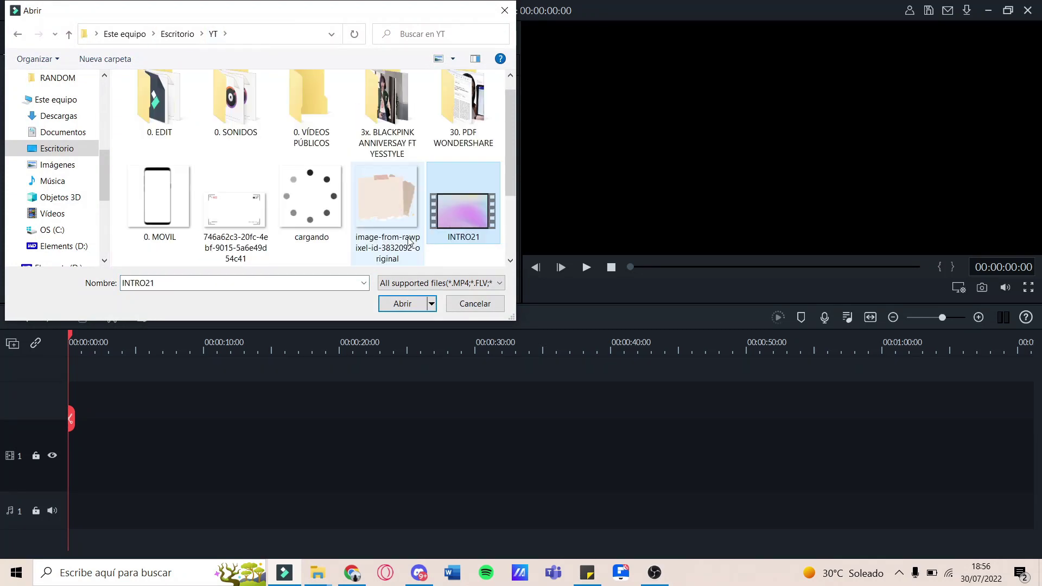
{"action": "left_click", "coordinate": [227, 211], "text": "ctrl"}
{"action": "scroll", "coordinate": [219, 194], "scroll_direction": "down", "scroll_amount": 2}
{"action": "left_click", "coordinate": [219, 209], "text": "ctrl"}
{"action": "left_click", "coordinate": [311, 223], "text": "ctrl"}
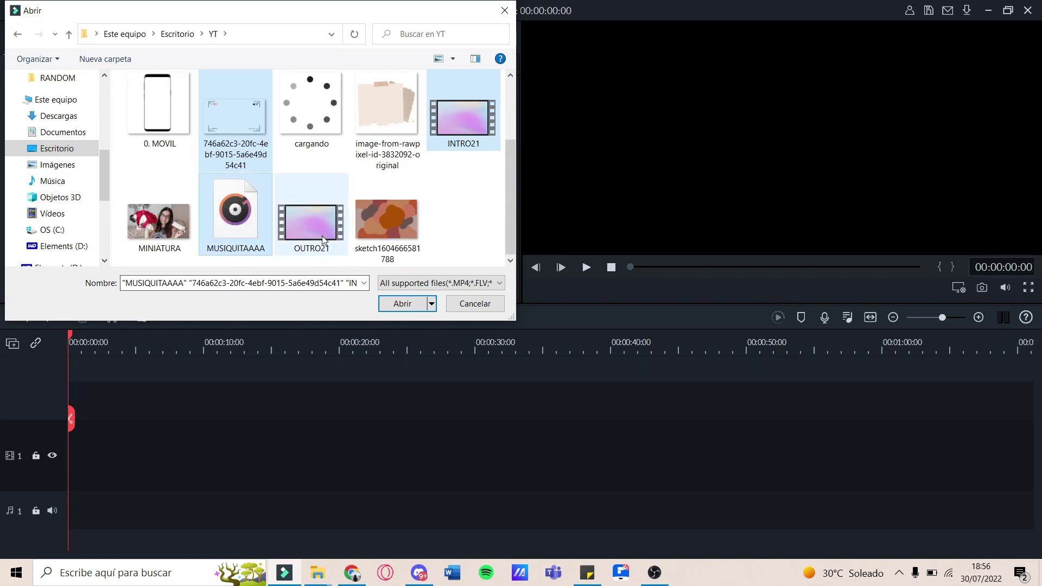
{"action": "left_click", "coordinate": [399, 225], "text": "ctrl"}
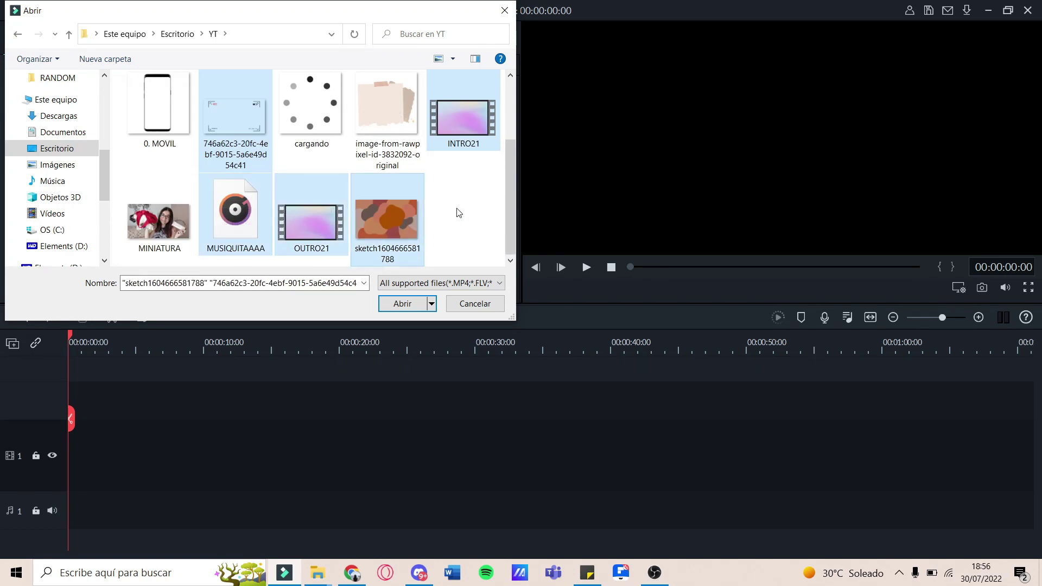
{"action": "left_click", "coordinate": [406, 305]}
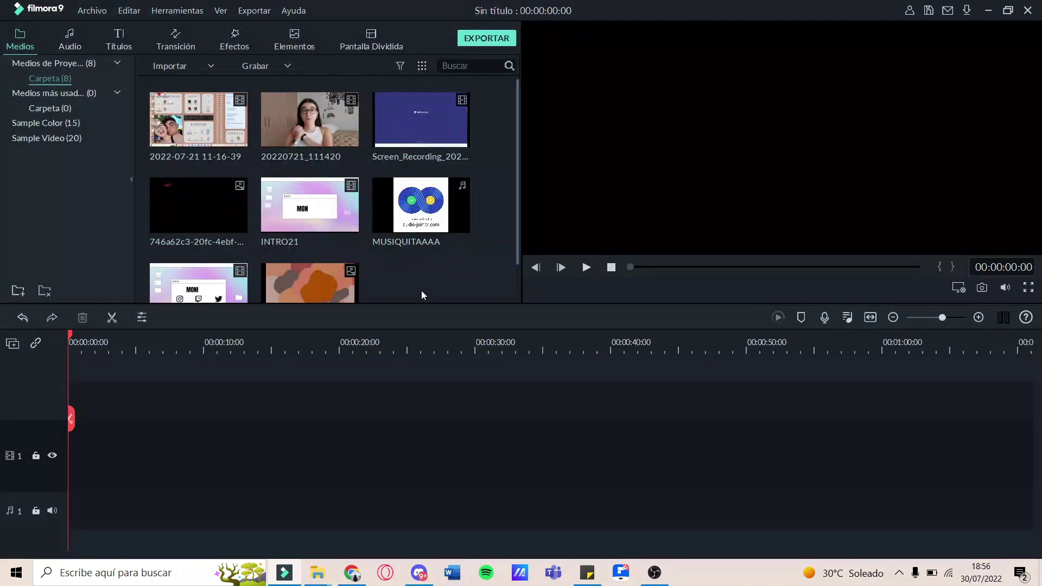
Place the 20220721_111420 clip at the start of video track 1, keeping the project at 1920 x 1080 25fps.
{"action": "left_click_drag", "start_coordinate": [305, 120], "coordinate": [2, 440]}
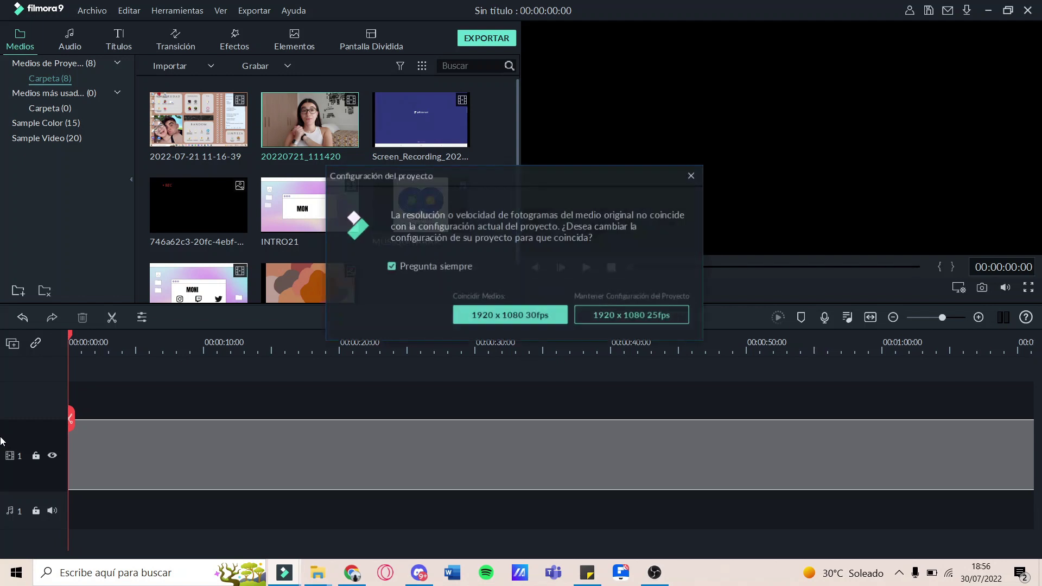
{"action": "left_click", "coordinate": [656, 313]}
Split the 20220721_111420 clip on the timeline at 00:01:36:18.
{"action": "left_click_drag", "start_coordinate": [72, 420], "coordinate": [582, 421]}
{"action": "mouse_move", "coordinate": [641, 267]}
{"action": "left_mouse_down"}
{"action": "mouse_move", "coordinate": [699, 266]}
{"action": "mouse_move", "coordinate": [653, 271]}
{"action": "left_mouse_up"}
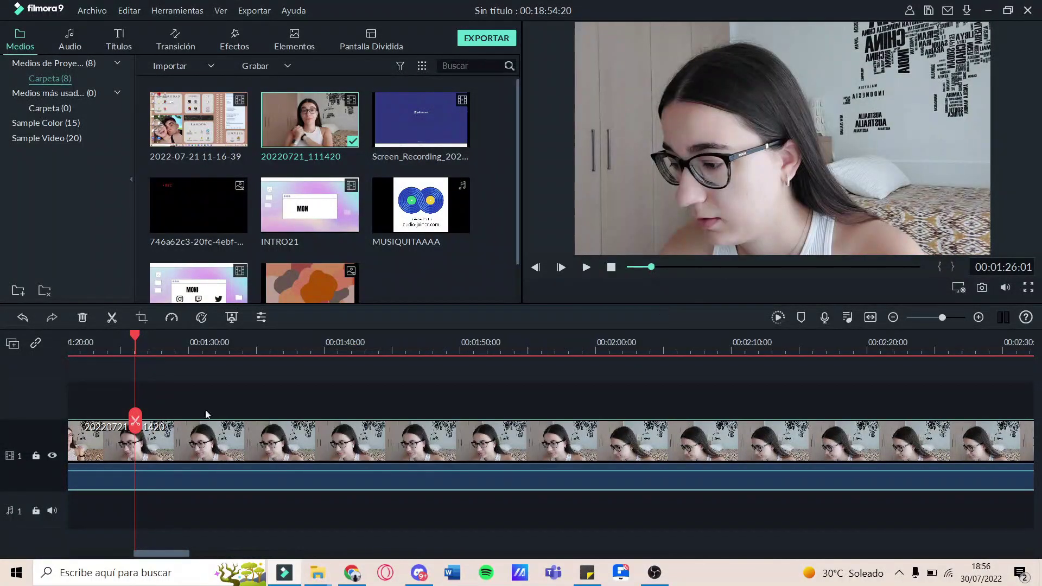
{"action": "left_click_drag", "start_coordinate": [134, 420], "coordinate": [282, 417]}
{"action": "left_click", "coordinate": [282, 416]}
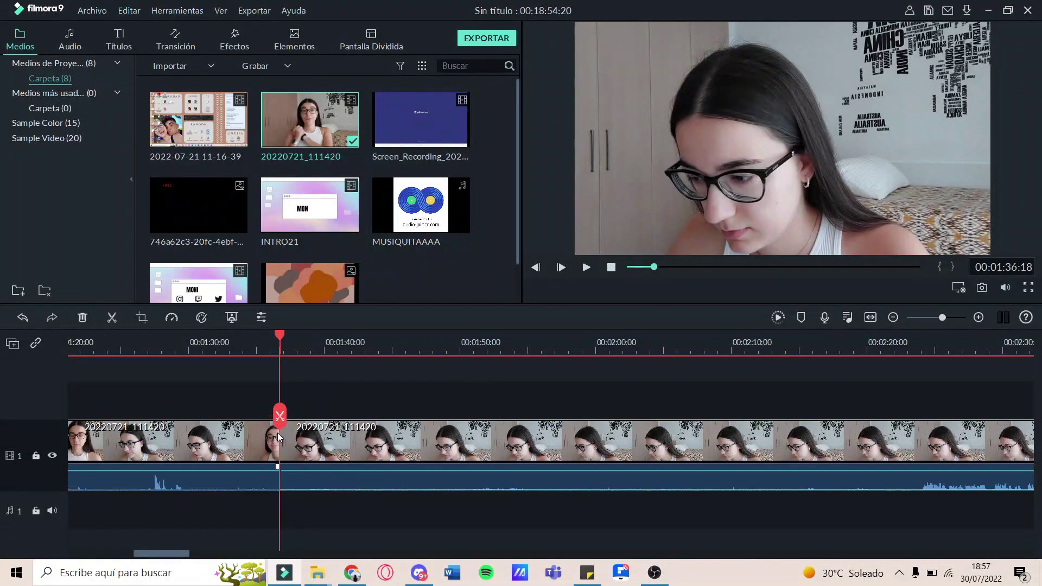
Split the remaining part of the camera clip at 00:12:04:03.
{"action": "left_click", "coordinate": [895, 319]}
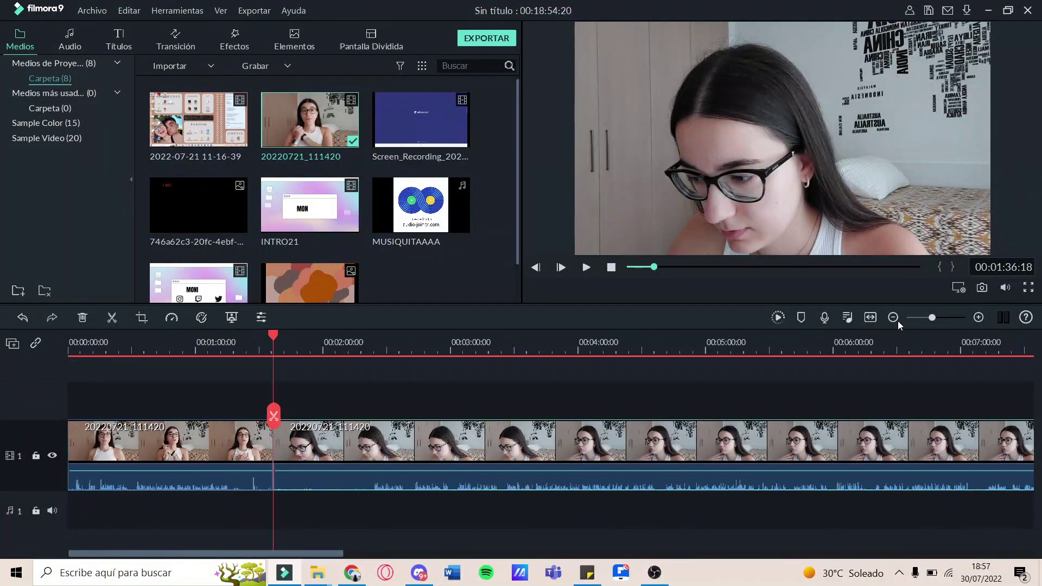
{"action": "left_click_drag", "start_coordinate": [274, 416], "coordinate": [849, 410]}
{"action": "left_click", "coordinate": [887, 320]}
{"action": "left_click_drag", "start_coordinate": [164, 411], "coordinate": [256, 408]}
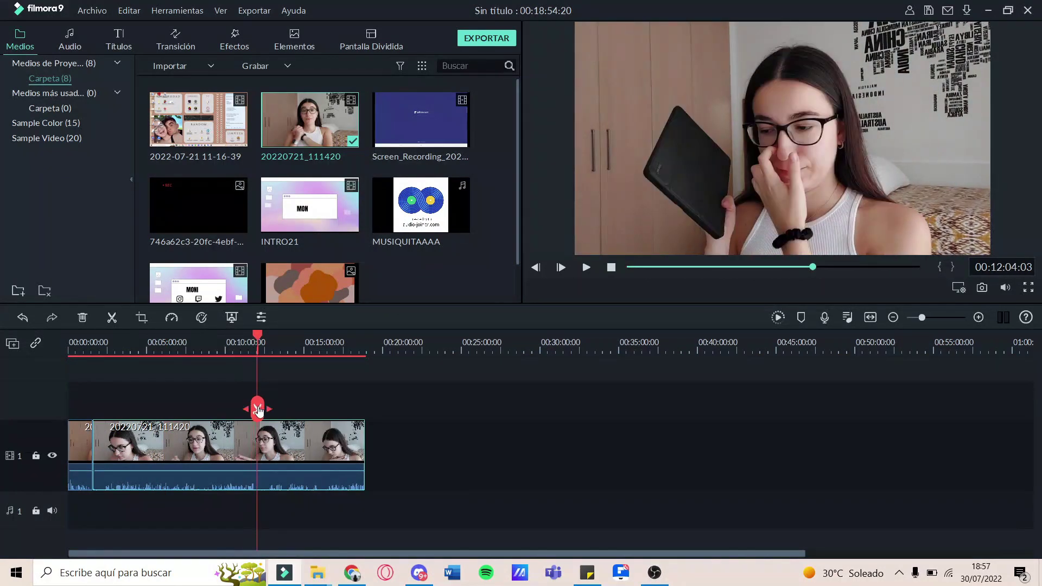
{"action": "left_click", "coordinate": [257, 408]}
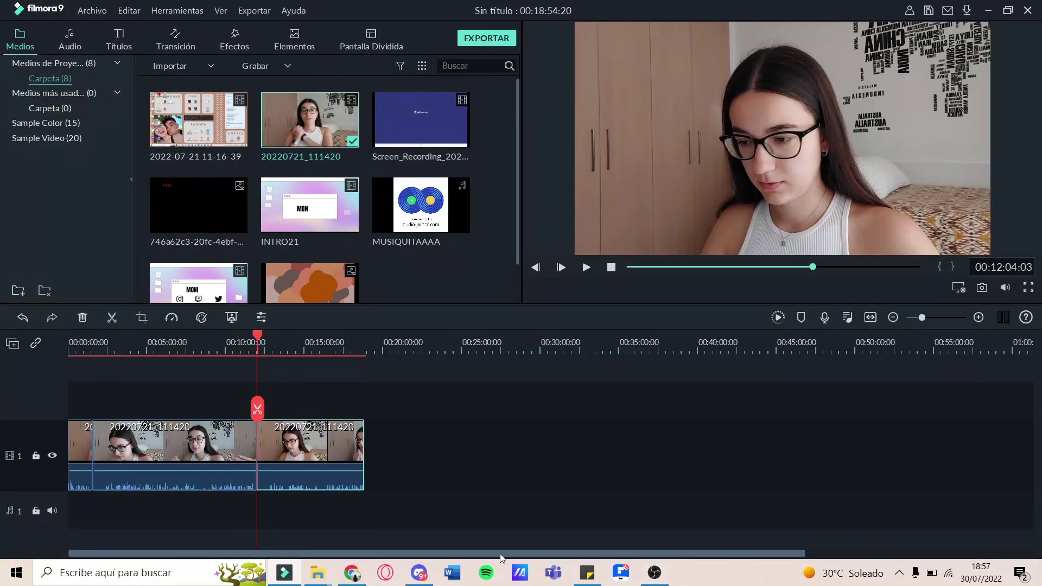
Scale the middle camera clip down to about a third of the frame, anchored in the video's lower-left corner.
{"action": "double_click", "coordinate": [180, 435]}
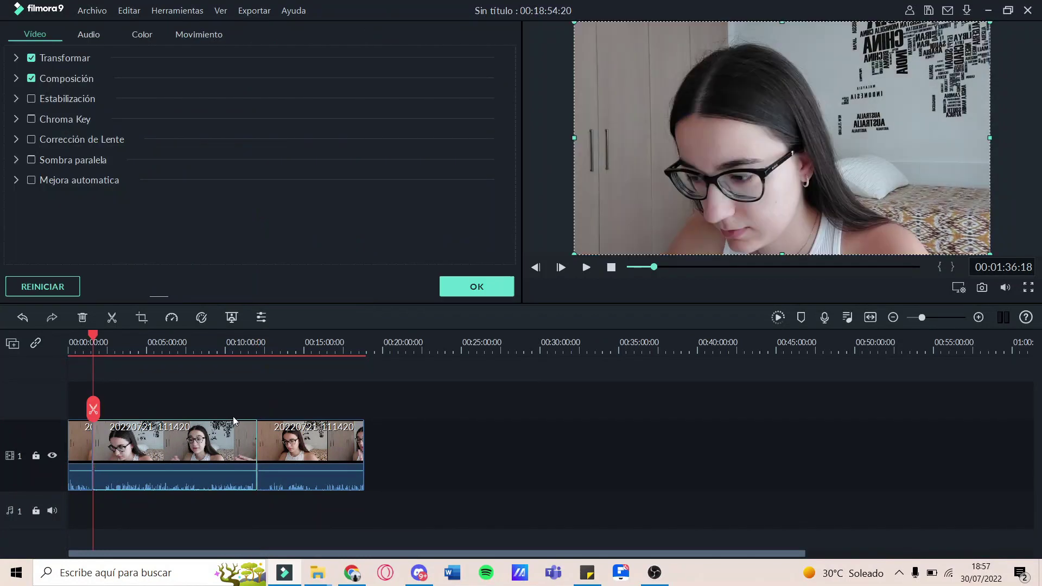
{"action": "left_click_drag", "start_coordinate": [989, 24], "coordinate": [708, 183]}
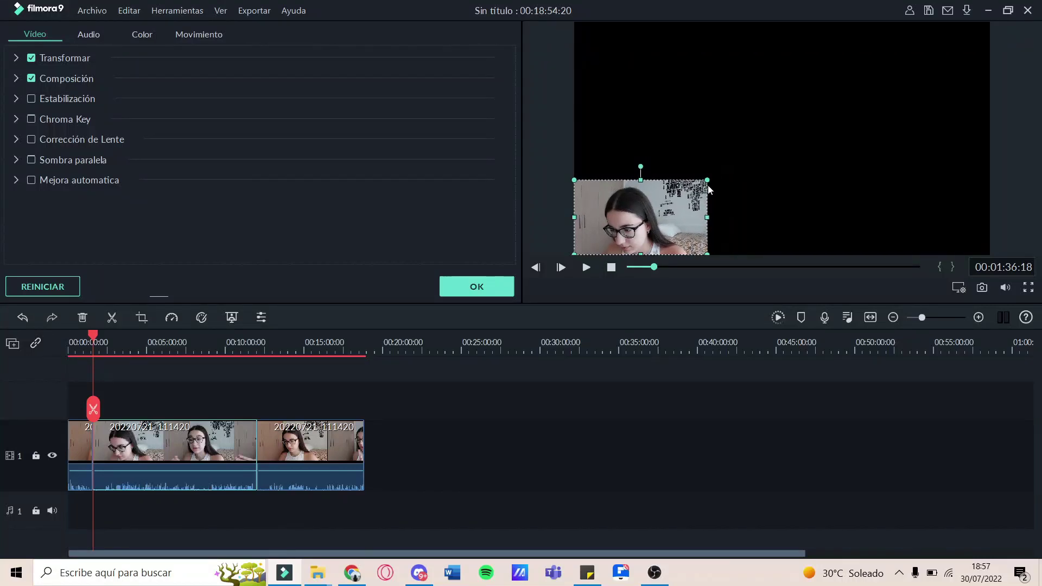
{"action": "left_click", "coordinate": [174, 363]}
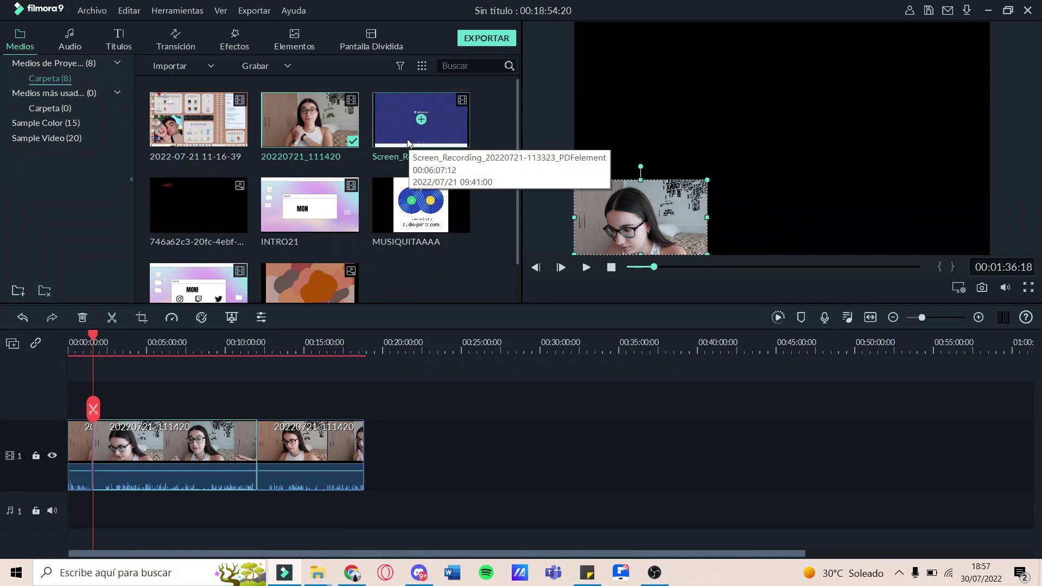
Place the PDFelement screen recording on video track 2 and move all camera clips to the track above it, checking the overlay in the preview.
{"action": "left_click_drag", "start_coordinate": [407, 139], "coordinate": [125, 396]}
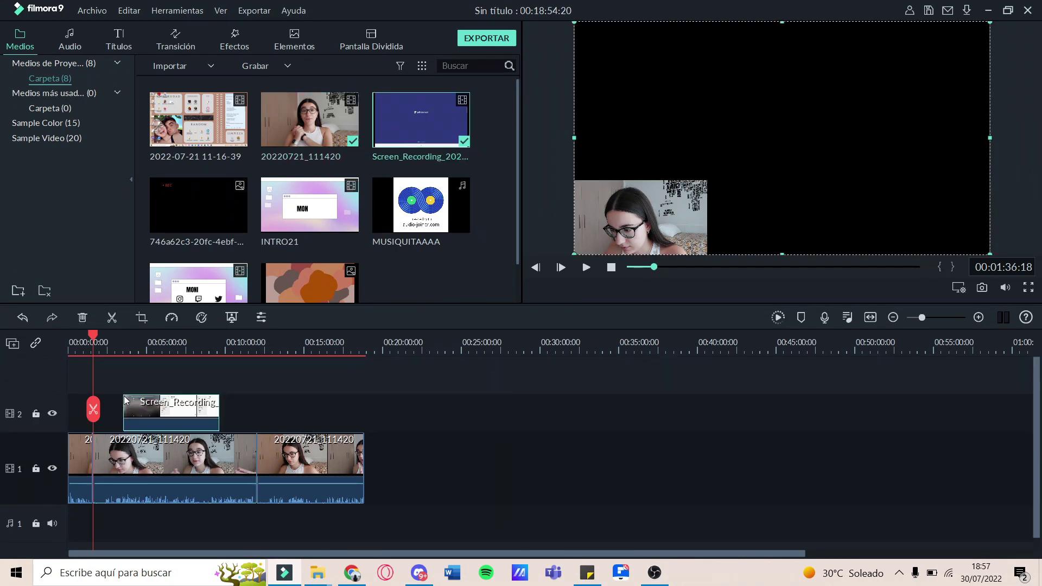
{"action": "left_click_drag", "start_coordinate": [105, 415], "coordinate": [69, 411]}
{"action": "left_click_drag", "start_coordinate": [445, 461], "coordinate": [64, 385]}
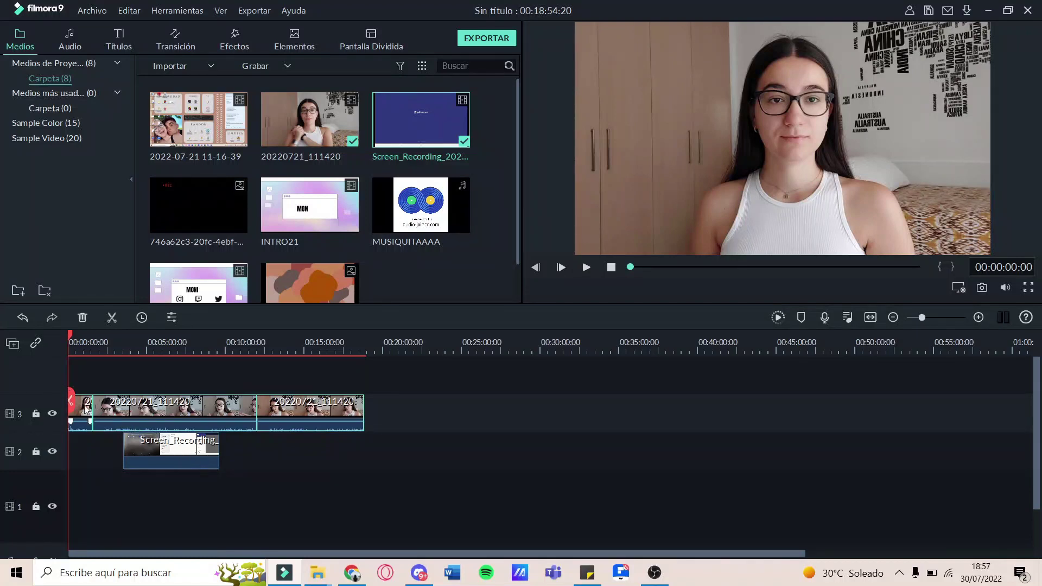
{"action": "left_click_drag", "start_coordinate": [74, 402], "coordinate": [166, 401]}
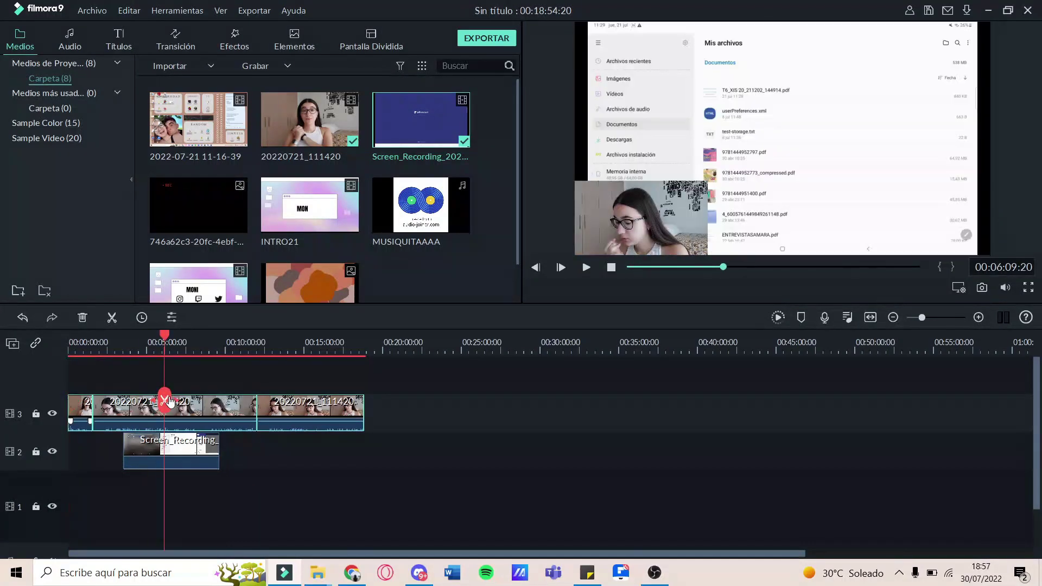
{"action": "left_click", "coordinate": [926, 182]}
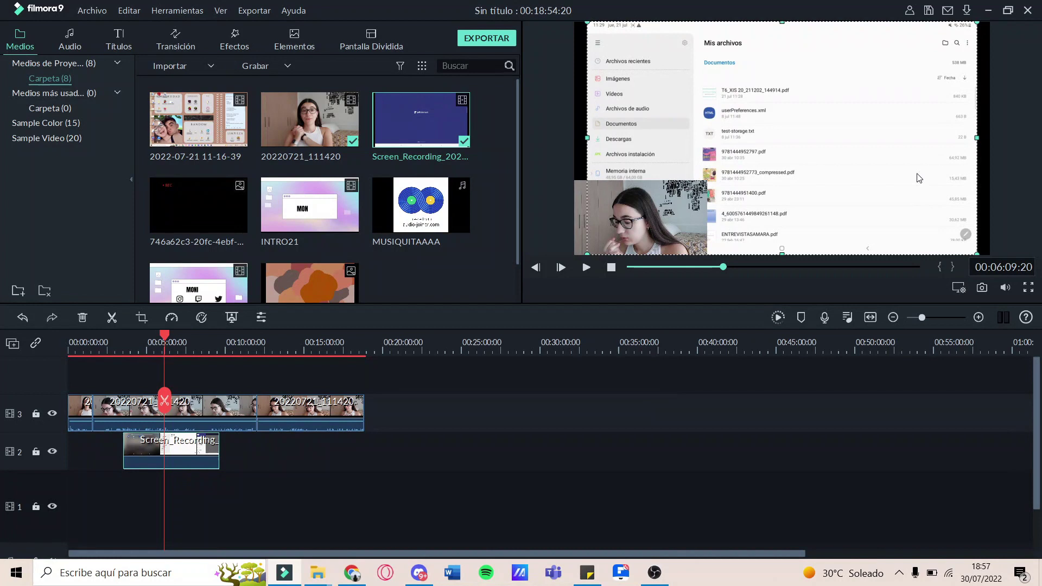
{"action": "left_click", "coordinate": [655, 242]}
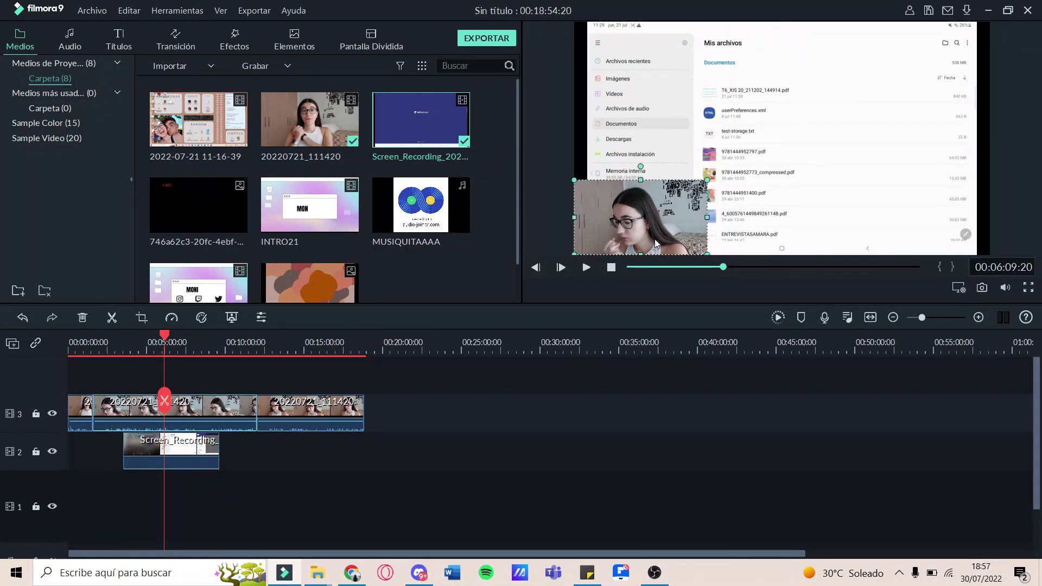
{"action": "left_click_drag", "start_coordinate": [165, 398], "coordinate": [181, 398]}
{"action": "left_click", "coordinate": [582, 123]}
{"action": "left_click", "coordinate": [905, 99]}
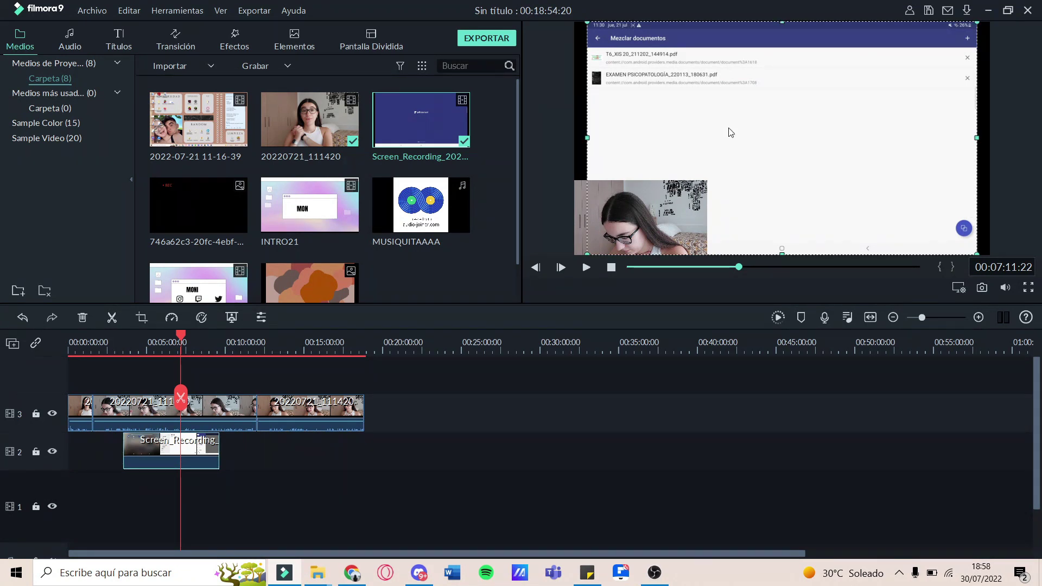
{"action": "left_click_drag", "start_coordinate": [298, 288], "coordinate": [187, 496]}
Enlarge the sketch background image so it covers the black side bars, and play the composition to check it.
{"action": "double_click", "coordinate": [201, 453]}
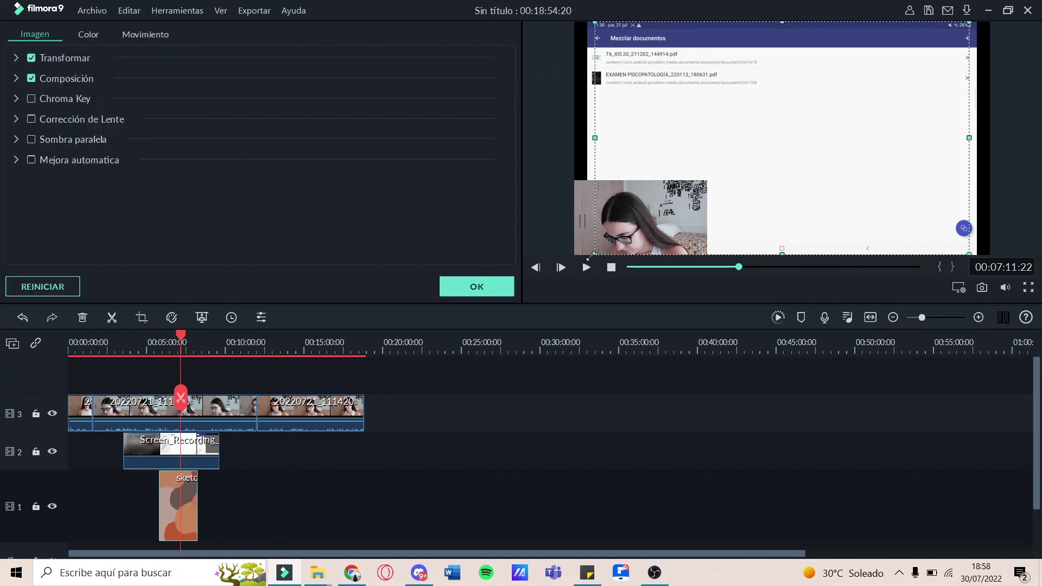
{"action": "left_click_drag", "start_coordinate": [592, 255], "coordinate": [548, 262]}
{"action": "left_click_drag", "start_coordinate": [566, 162], "coordinate": [591, 146]}
{"action": "left_click", "coordinate": [173, 401]}
{"action": "key", "text": "space"}
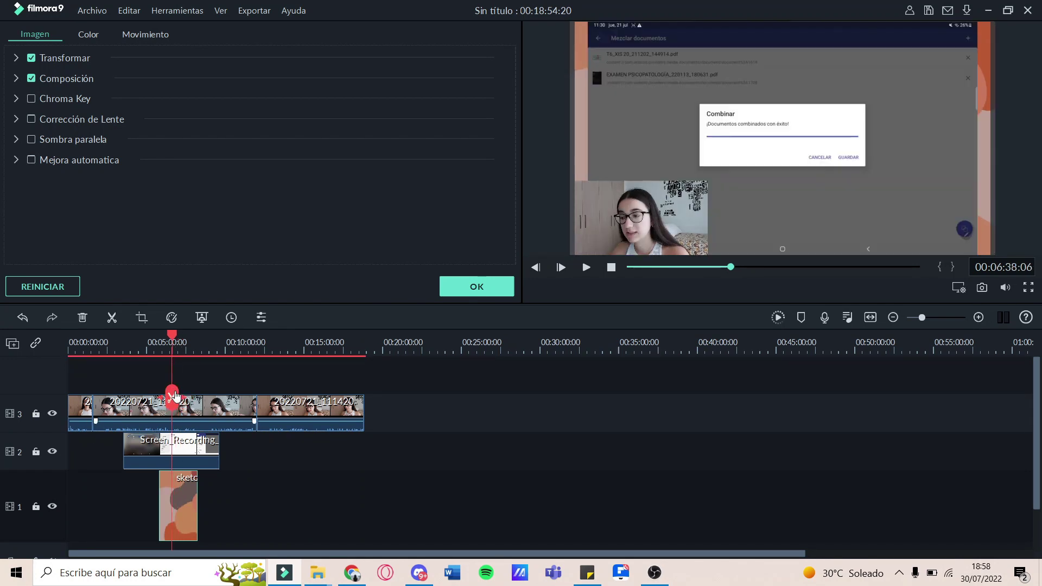
{"action": "key", "text": "space"}
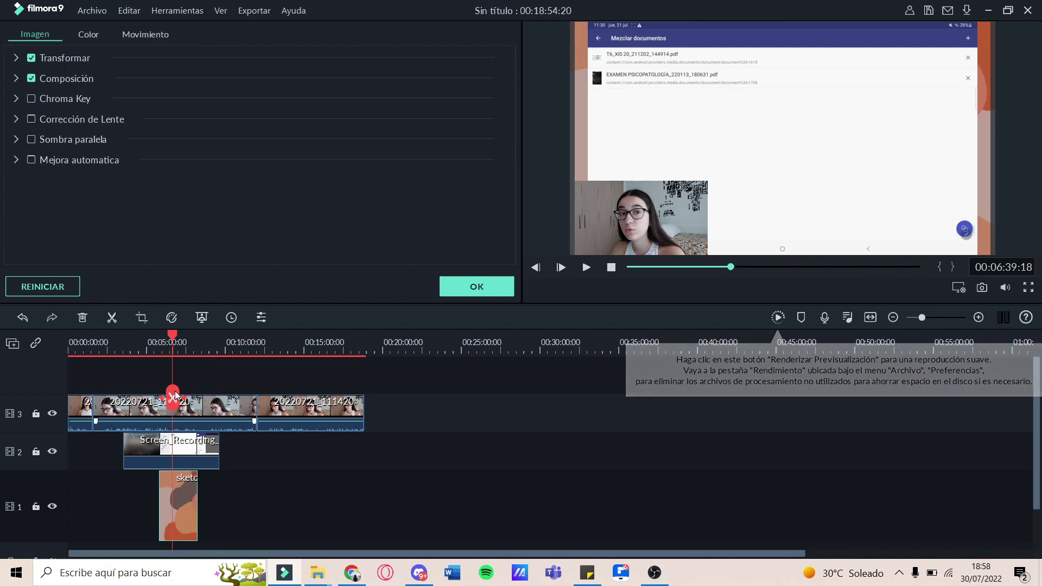
{"action": "left_click_drag", "start_coordinate": [175, 395], "coordinate": [254, 376]}
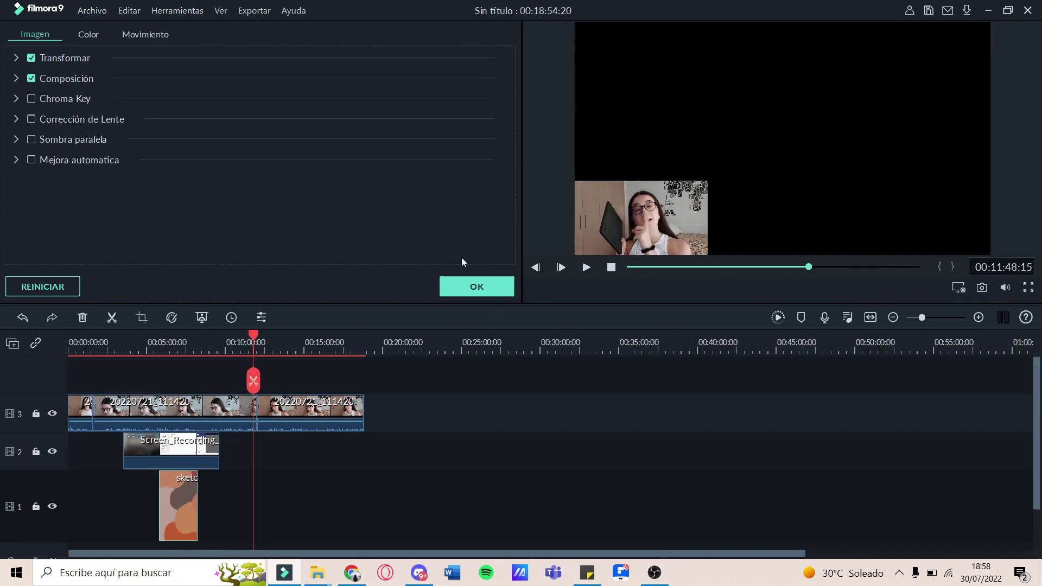
{"action": "left_click", "coordinate": [462, 282]}
Add the Rodar derecha arriba transition between the middle and last camera clips and play it back.
{"action": "left_click", "coordinate": [189, 38]}
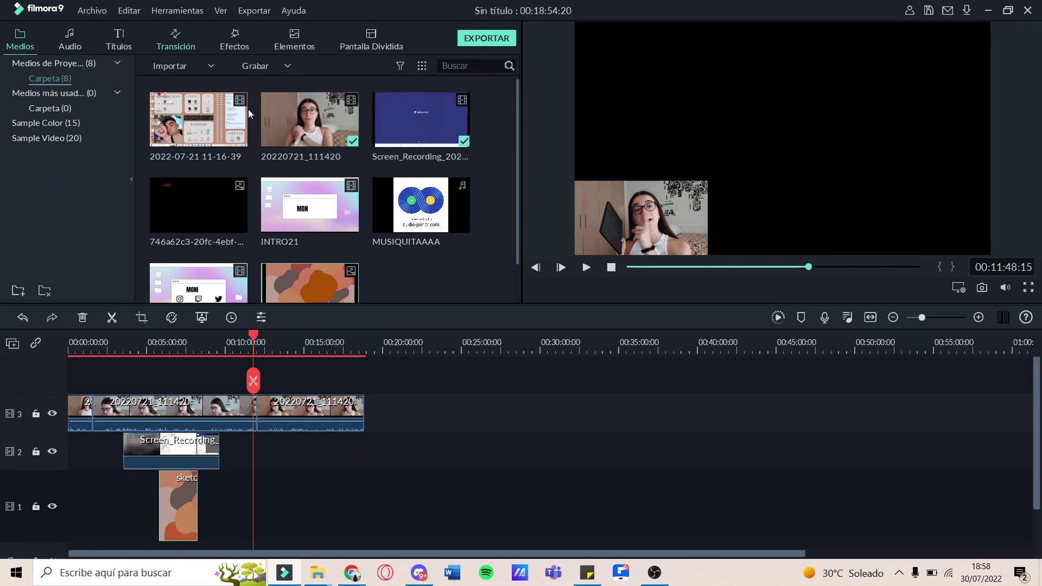
{"action": "scroll", "coordinate": [290, 250], "scroll_direction": "down", "scroll_amount": 1}
{"action": "left_click_drag", "start_coordinate": [238, 247], "coordinate": [258, 411]}
{"action": "key", "text": "space"}
{"action": "key", "text": "space"}
{"action": "scroll", "coordinate": [727, 328], "scroll_direction": "up", "scroll_amount": 5}
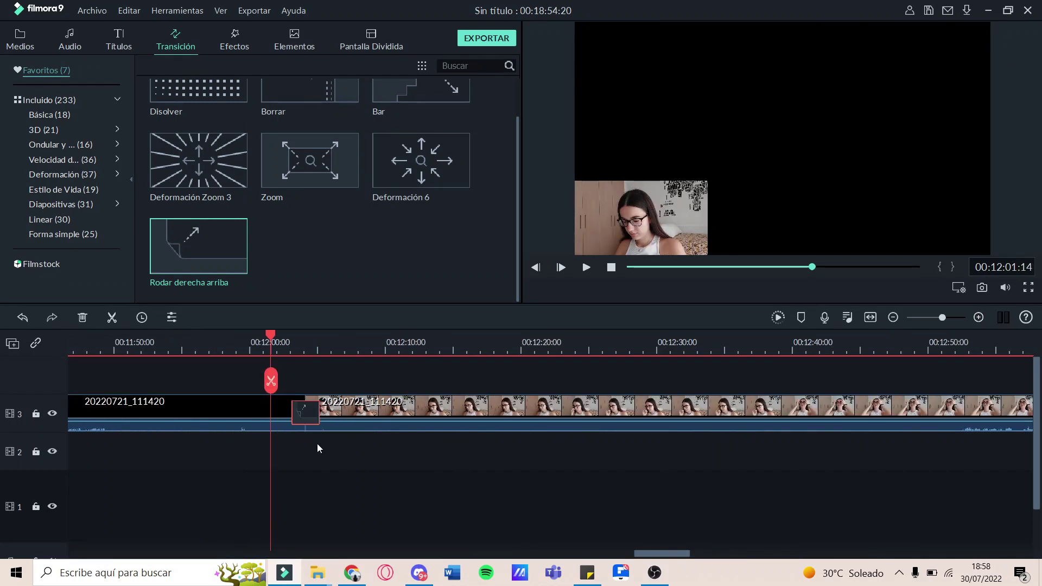
{"action": "left_click_drag", "start_coordinate": [269, 379], "coordinate": [271, 380]}
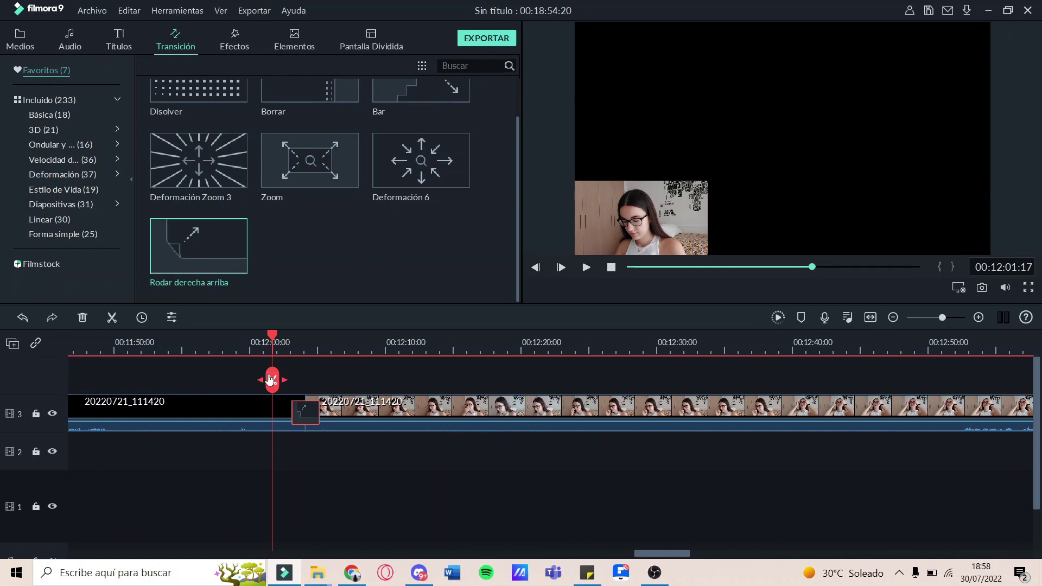
{"action": "key", "text": "space"}
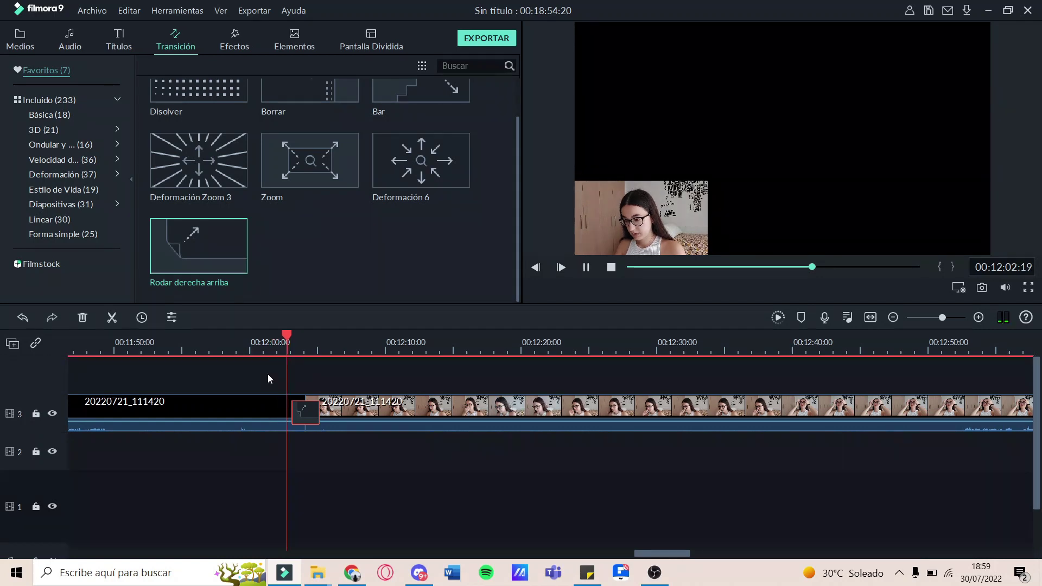
{"action": "key", "text": "space"}
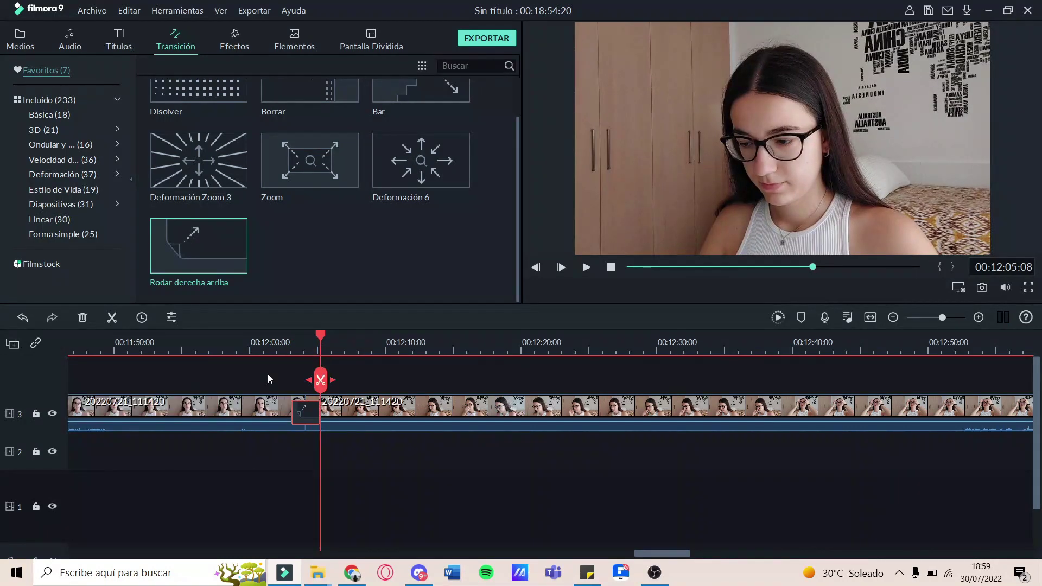
{"action": "left_click", "coordinate": [889, 318]}
{"action": "left_click", "coordinate": [888, 318]}
{"action": "left_click_drag", "start_coordinate": [264, 376], "coordinate": [176, 373]}
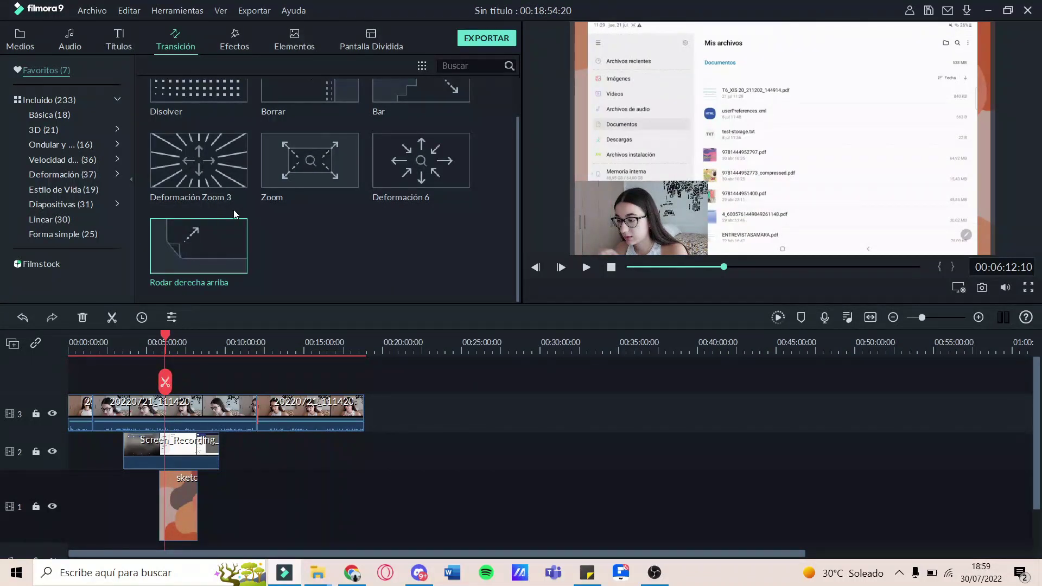
{"action": "scroll", "coordinate": [195, 179], "scroll_direction": "up", "scroll_amount": 1}
{"action": "left_click", "coordinate": [20, 41]}
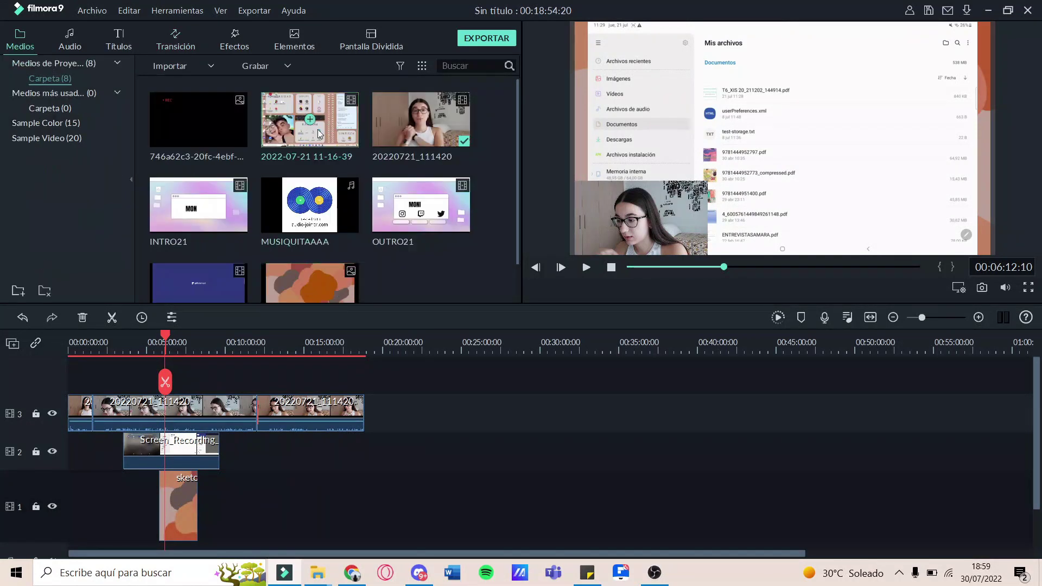
{"action": "left_click_drag", "start_coordinate": [325, 155], "coordinate": [230, 450]}
{"action": "left_click_drag", "start_coordinate": [165, 383], "coordinate": [240, 385]}
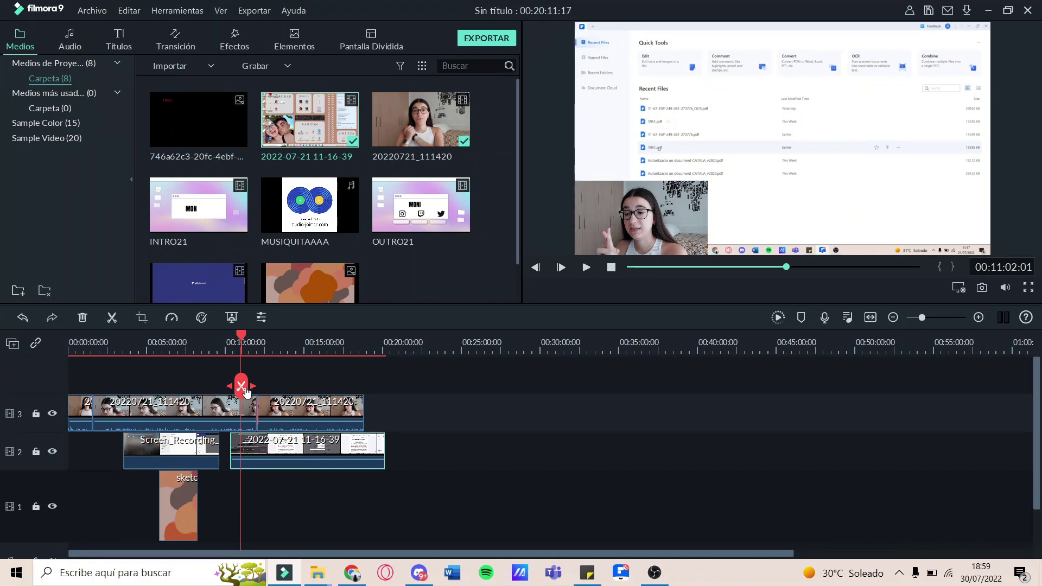
Raise the volume of the middle camera clip to 12.00 dB on the timeline.
{"action": "left_click_drag", "start_coordinate": [246, 392], "coordinate": [3, 366]}
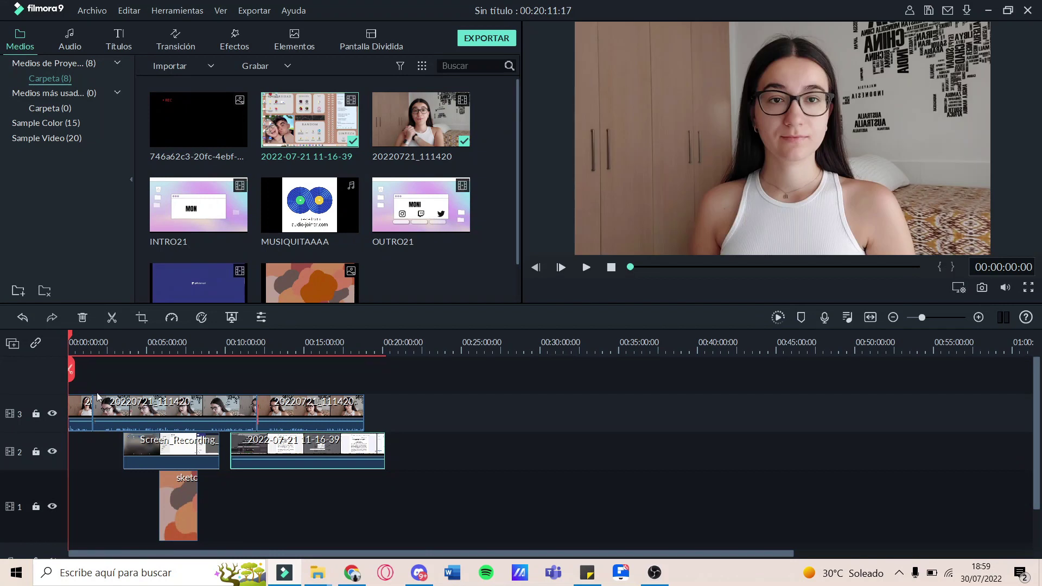
{"action": "left_click", "coordinate": [77, 373]}
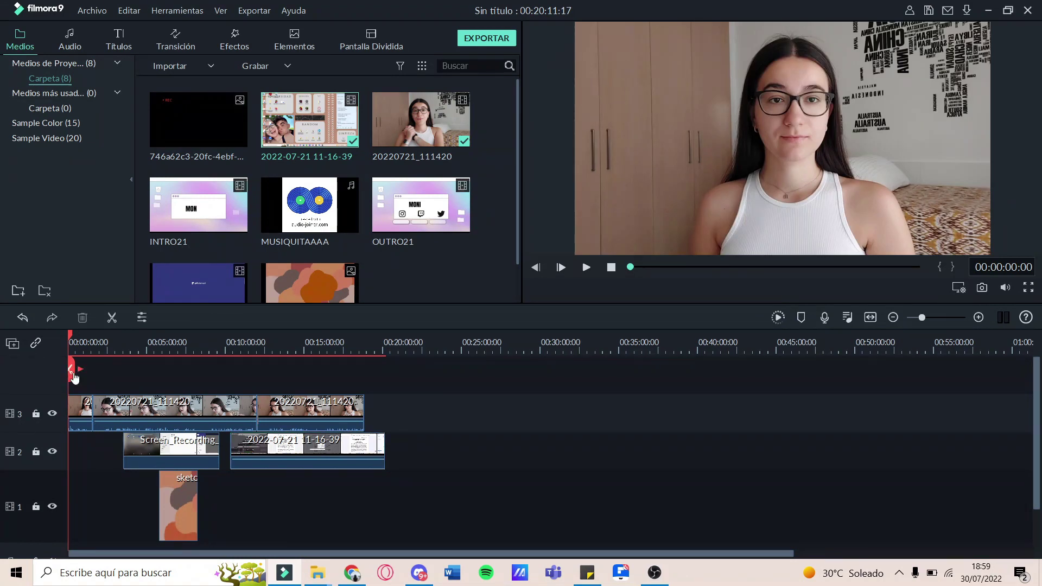
{"action": "left_click_drag", "start_coordinate": [77, 374], "coordinate": [155, 370]}
{"action": "double_click", "coordinate": [190, 466]}
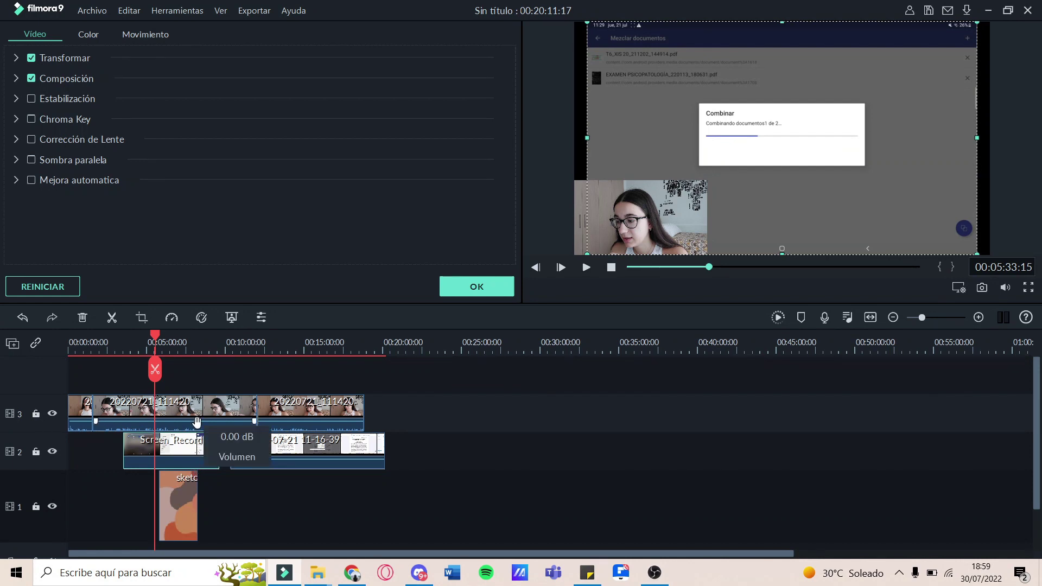
{"action": "left_click_drag", "start_coordinate": [197, 427], "coordinate": [197, 422]}
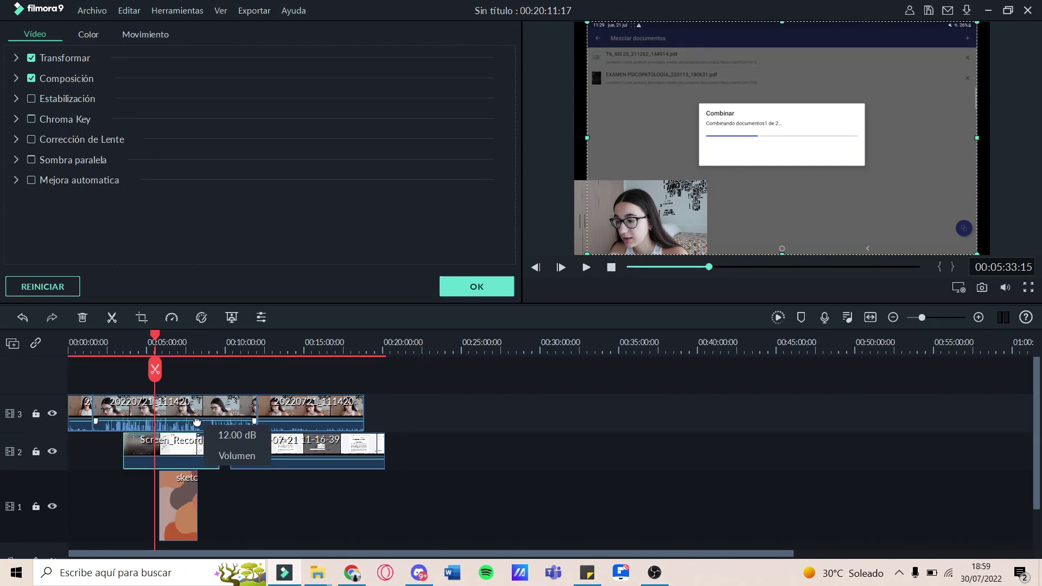
{"action": "left_click_drag", "start_coordinate": [155, 370], "coordinate": [69, 369]}
{"action": "left_click", "coordinate": [475, 288]}
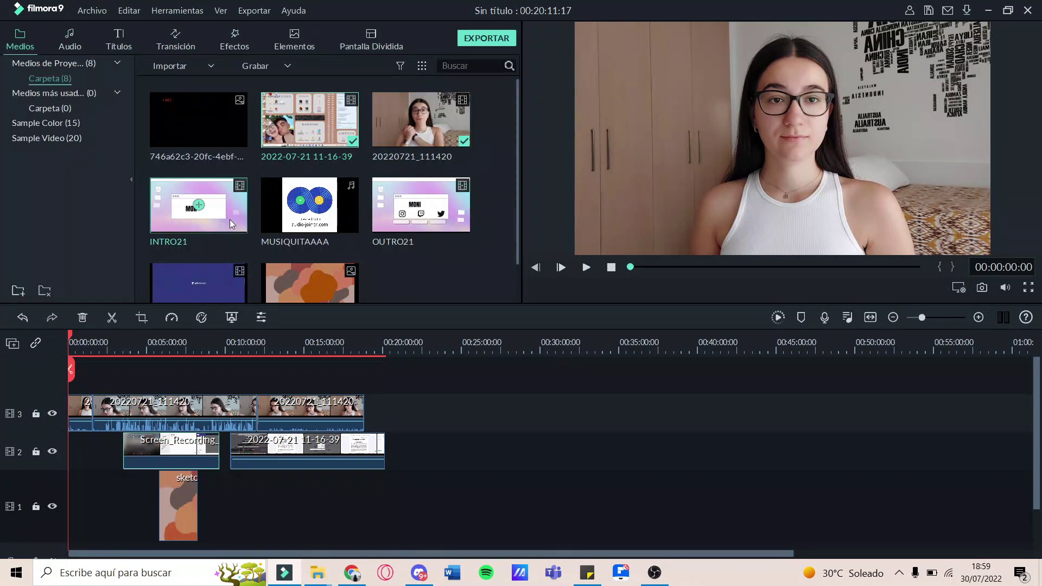
Review the project media, and inspect the layered composition between the start and 00:09:03:02.
{"action": "scroll", "coordinate": [424, 256], "scroll_direction": "down", "scroll_amount": 1}
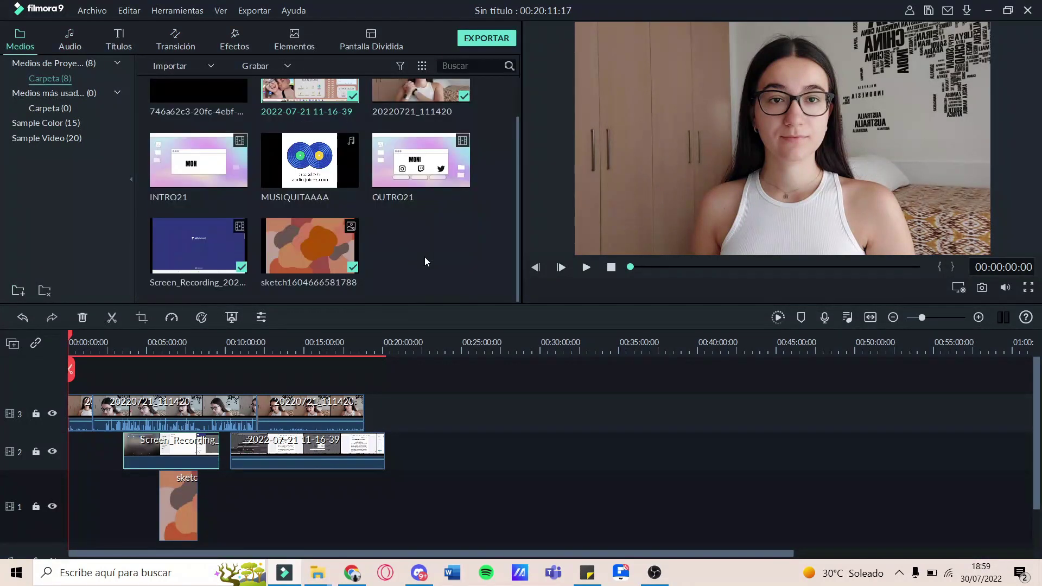
{"action": "scroll", "coordinate": [304, 244], "scroll_direction": "up", "scroll_amount": 1}
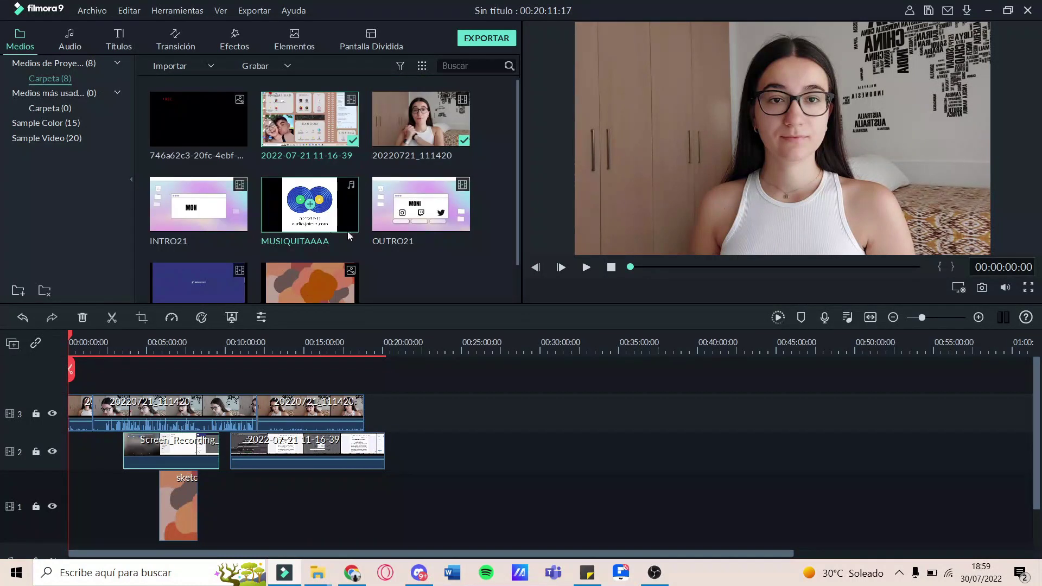
{"action": "scroll", "coordinate": [445, 268], "scroll_direction": "down", "scroll_amount": 1}
{"action": "left_click_drag", "start_coordinate": [73, 370], "coordinate": [175, 370]}
{"action": "mouse_move", "coordinate": [179, 374]}
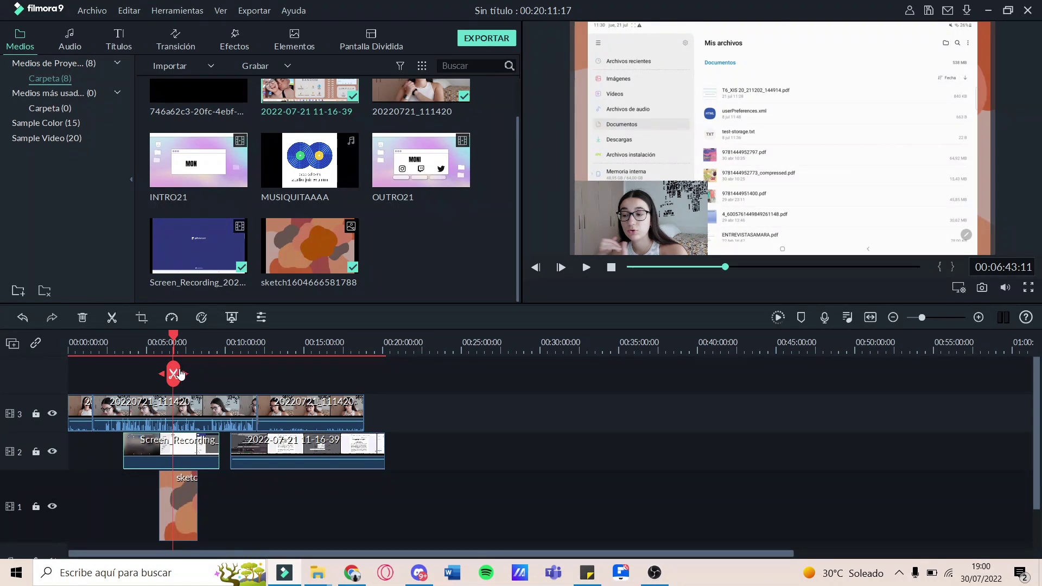
{"action": "left_click_drag", "start_coordinate": [179, 373], "coordinate": [209, 370]}
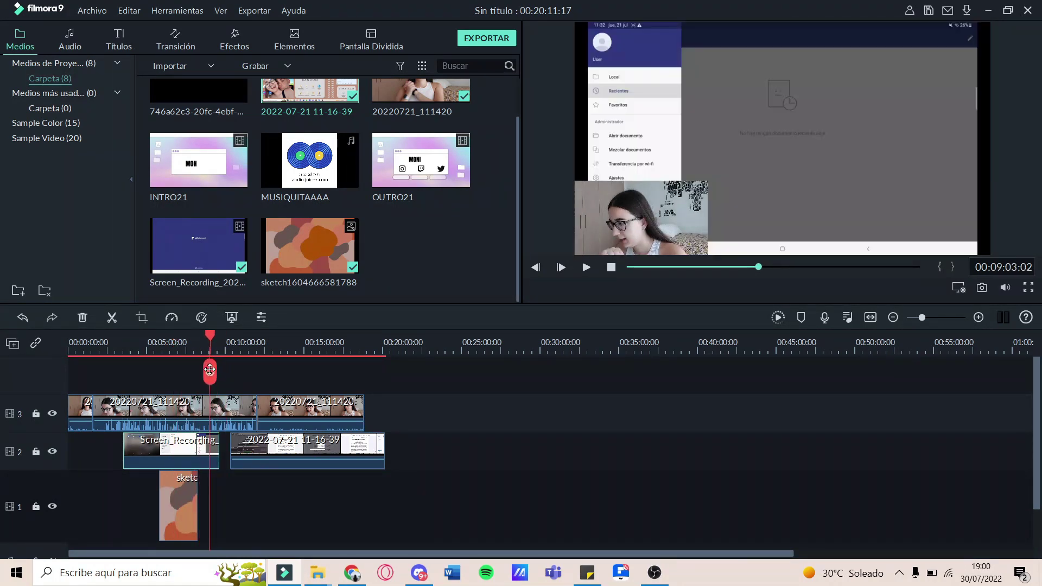